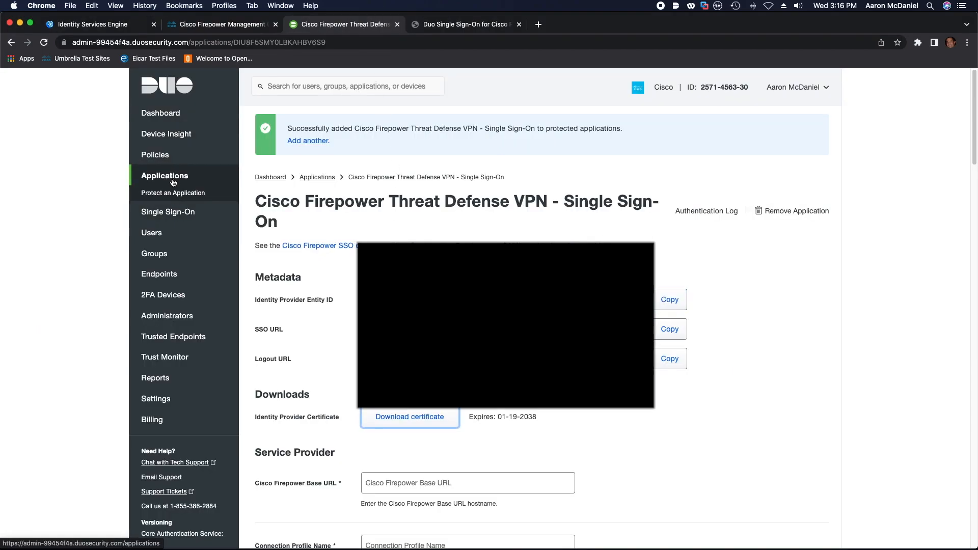
Open the Duo Central page under Single Sign-On to view its tiles
{"action": "left_click", "coordinate": [179, 213]}
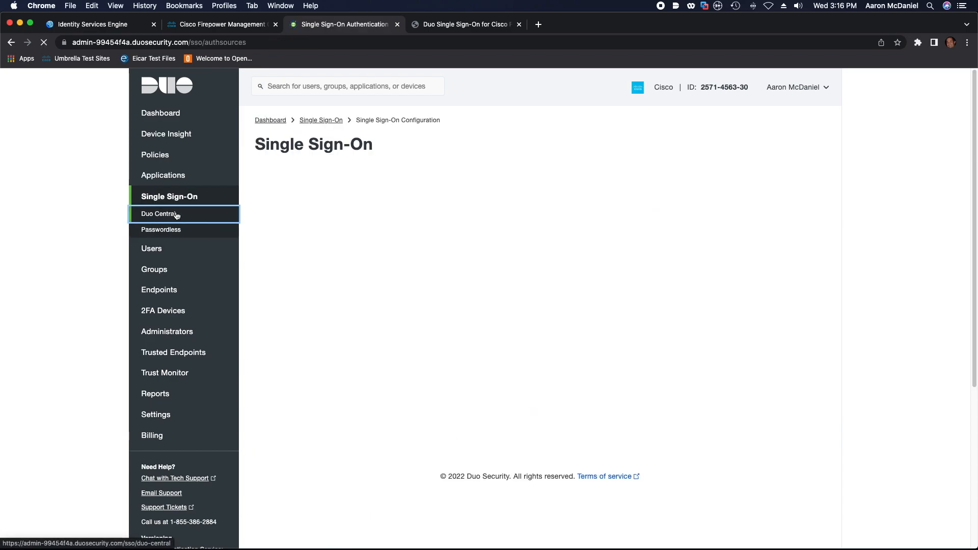
{"action": "left_click", "coordinate": [183, 215]}
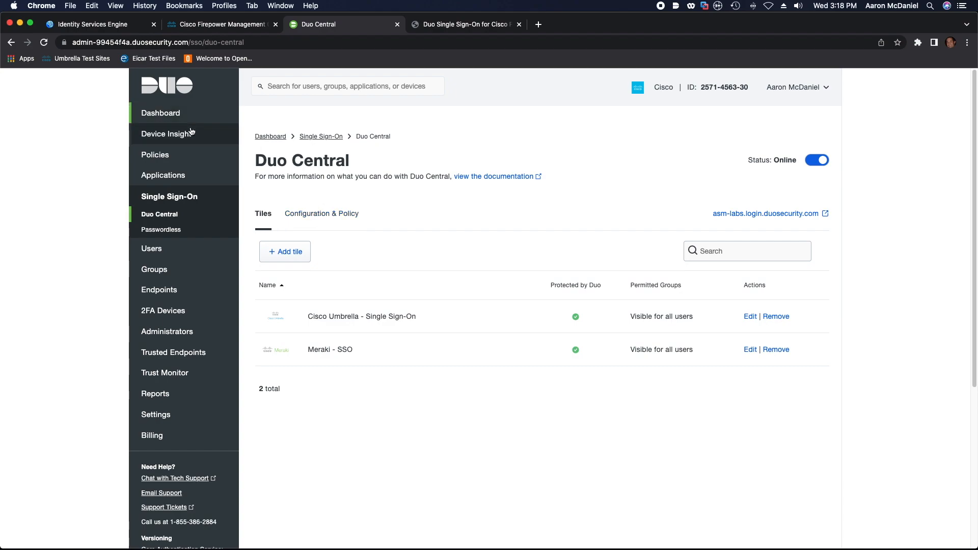
Find "firepower" among the protectable applications and protect the Cisco Firepower Threat Defense VPN entry with SSO hosted by Duo
{"action": "left_click", "coordinate": [163, 175]}
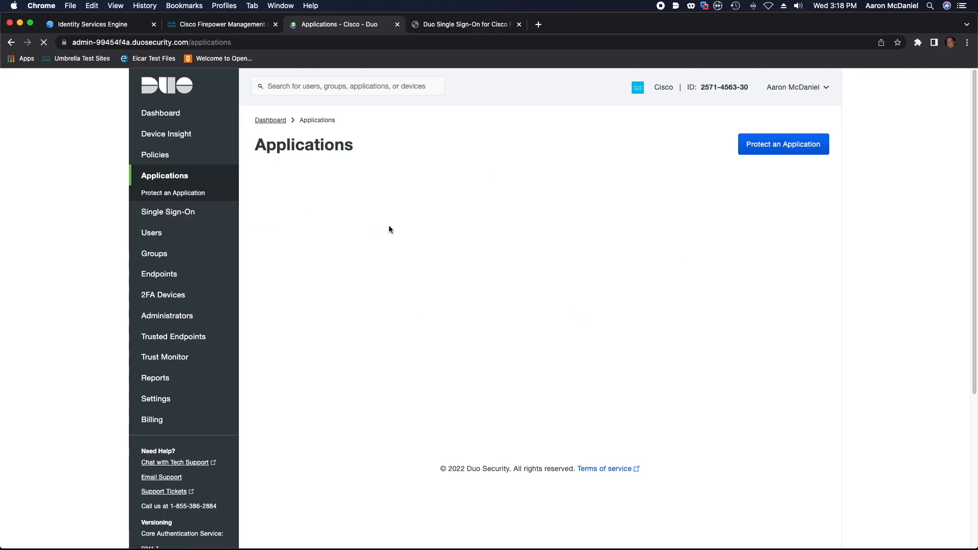
{"action": "left_click", "coordinate": [782, 151]}
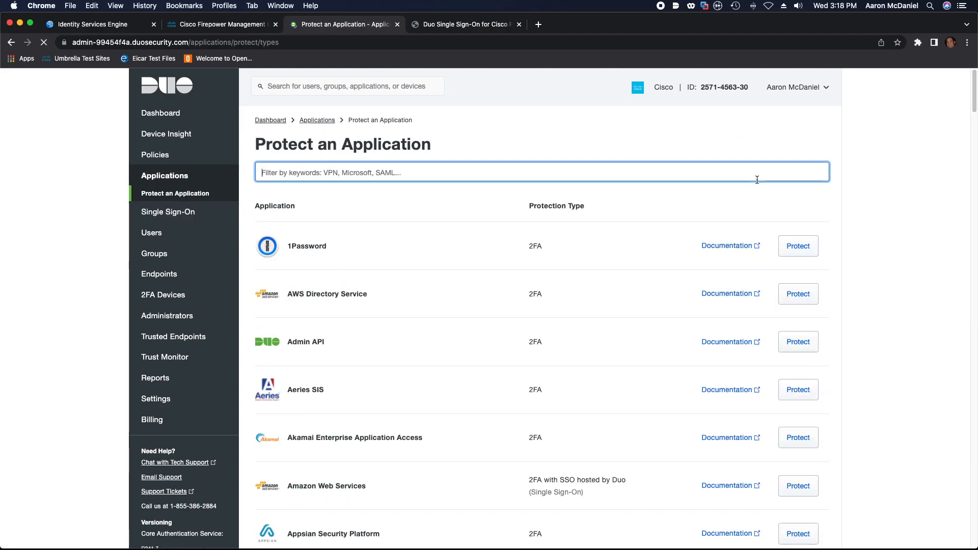
{"action": "type", "text": "firepower"}
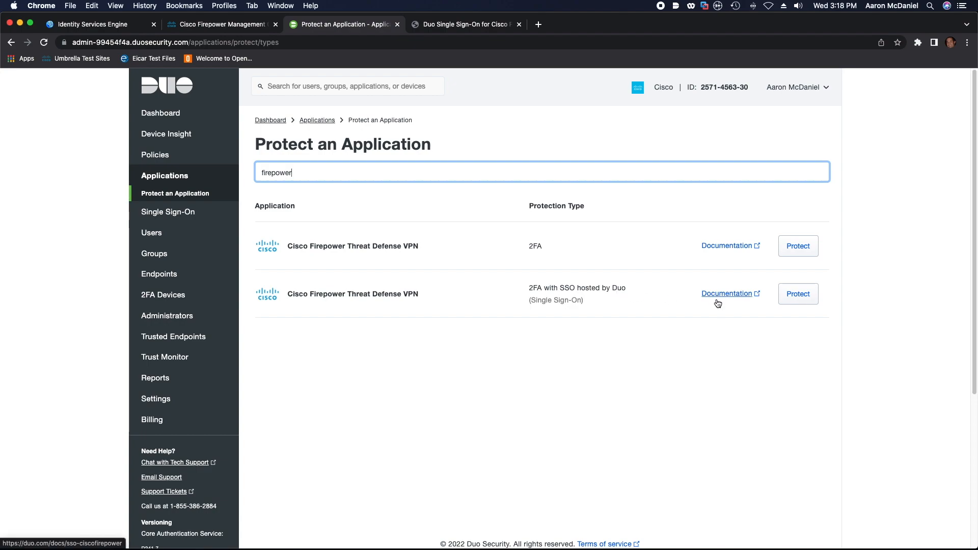
{"action": "left_click", "coordinate": [786, 300]}
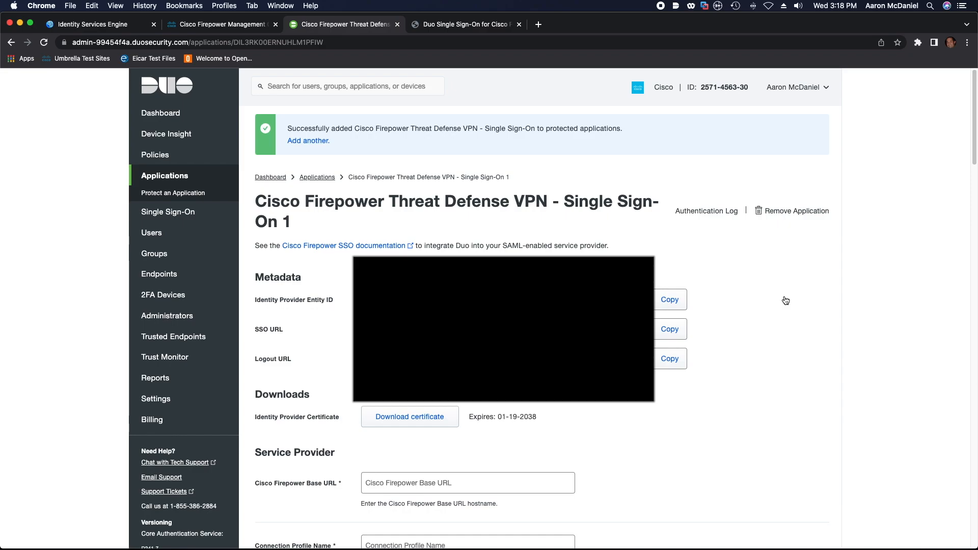
Download the identity provider certificate of the new Cisco Firepower Threat Defense VPN application
{"action": "left_click", "coordinate": [668, 297]}
{"action": "scroll", "coordinate": [755, 313], "scroll_direction": "down", "scroll_amount": 1}
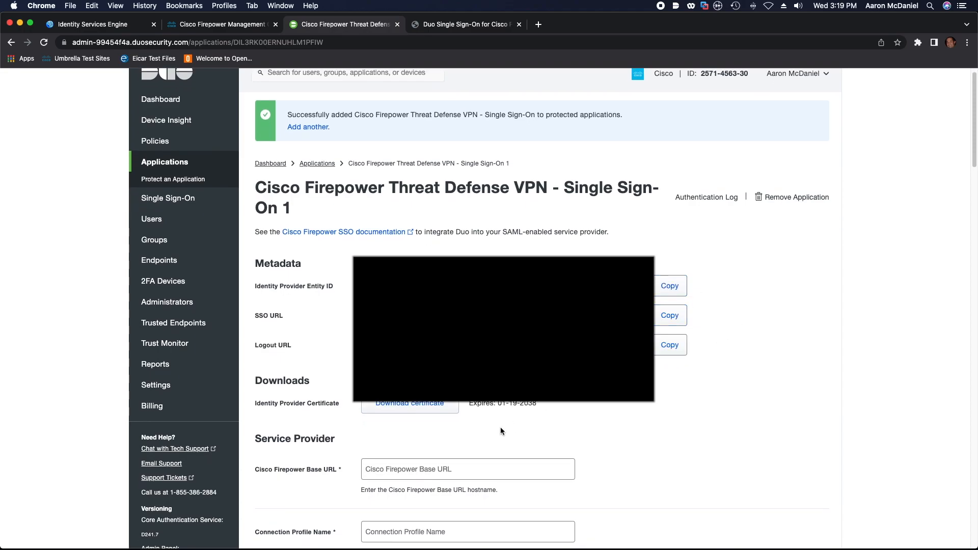
{"action": "left_click", "coordinate": [411, 408]}
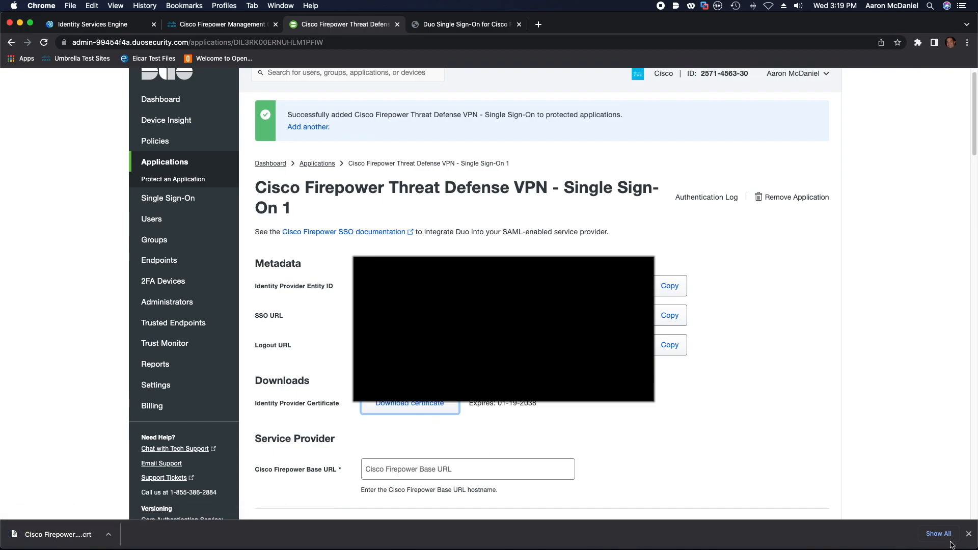
{"action": "left_click", "coordinate": [969, 534]}
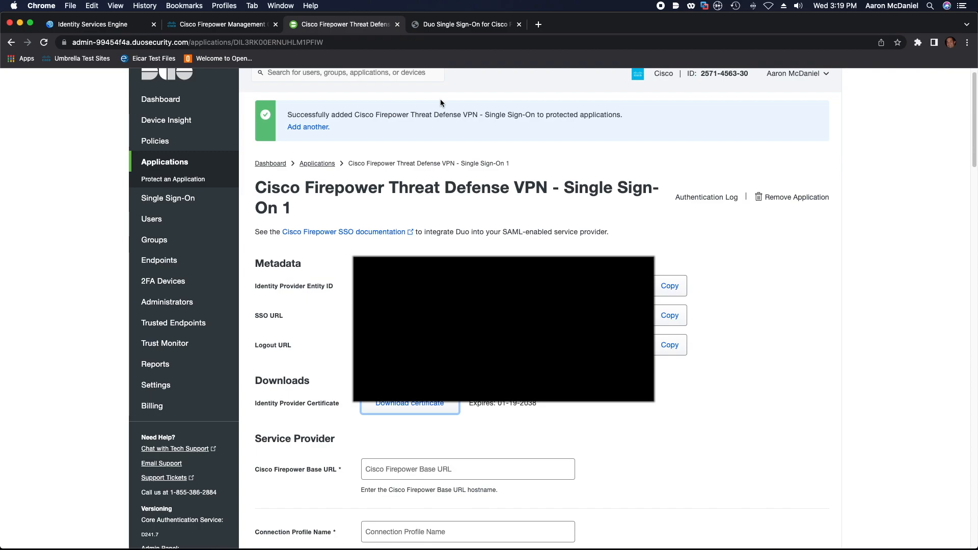
Switch to Firepower Management Center and start adding a new device certificate for FTD2110
{"action": "left_click", "coordinate": [226, 26]}
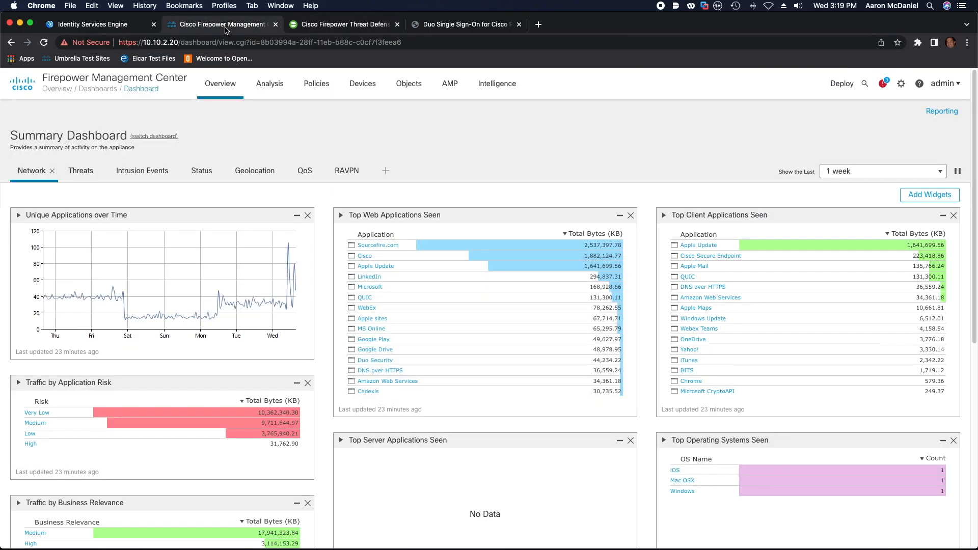
{"action": "left_click", "coordinate": [361, 88]}
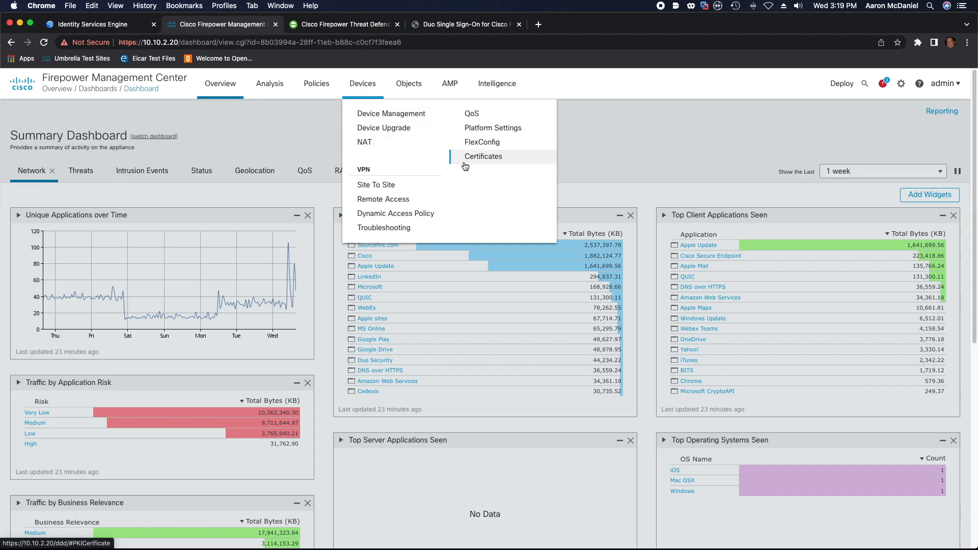
{"action": "left_click", "coordinate": [484, 157]}
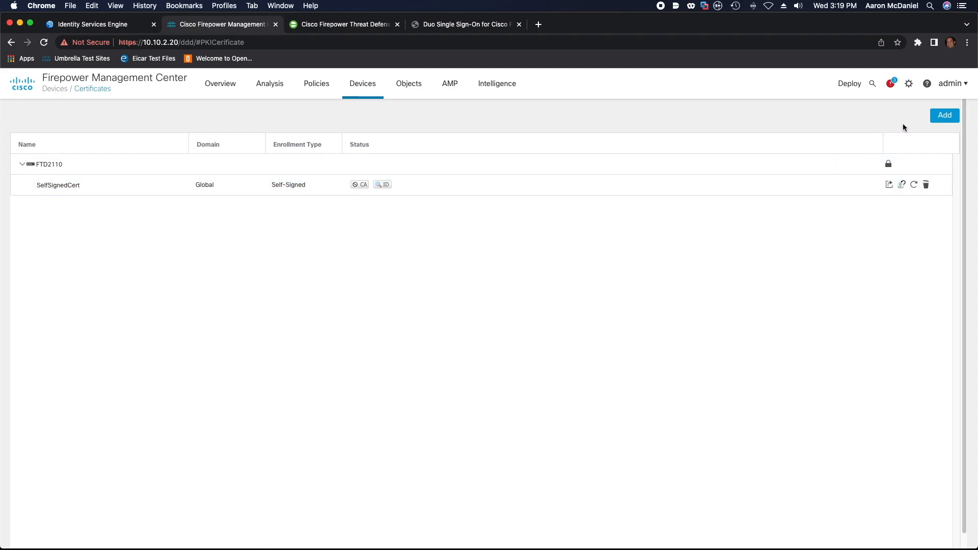
{"action": "left_click", "coordinate": [944, 121]}
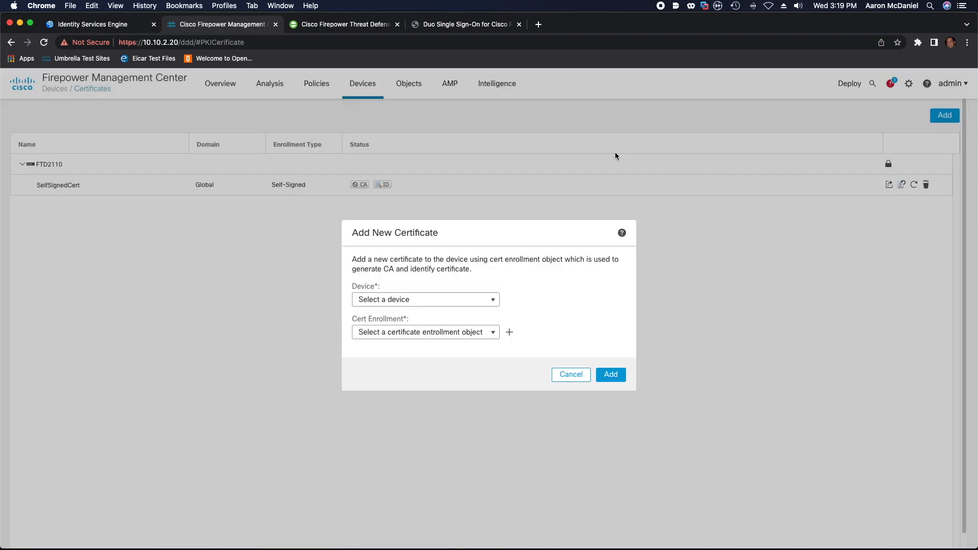
{"action": "left_click", "coordinate": [497, 299]}
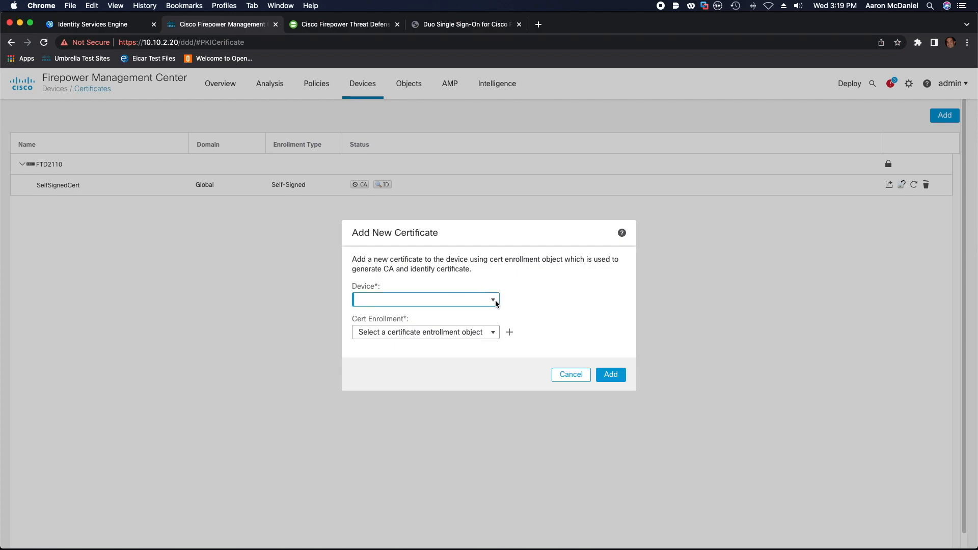
{"action": "left_click", "coordinate": [438, 316]}
Create a new certificate enrollment object named DUO_SSO with the enrollment type Manual
{"action": "left_click", "coordinate": [510, 334]}
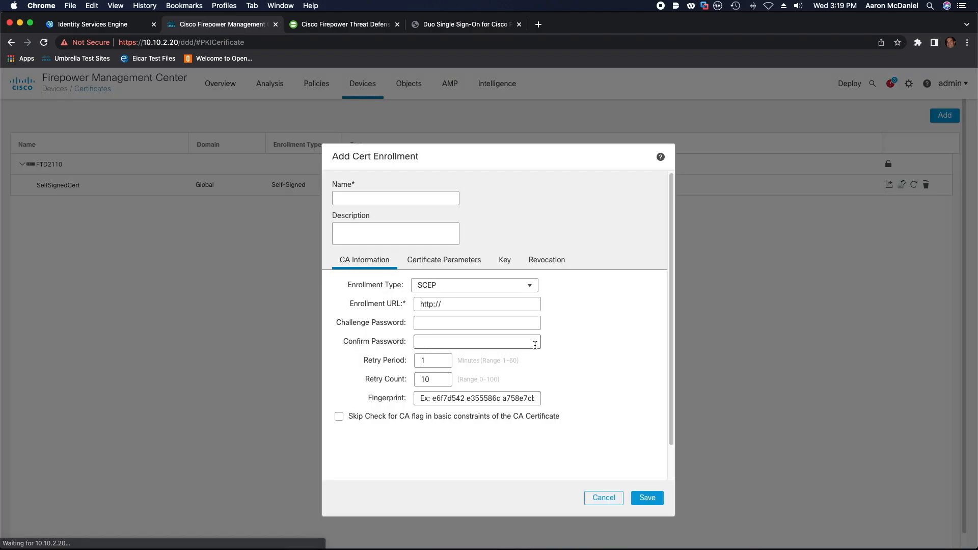
{"action": "left_click", "coordinate": [418, 197]}
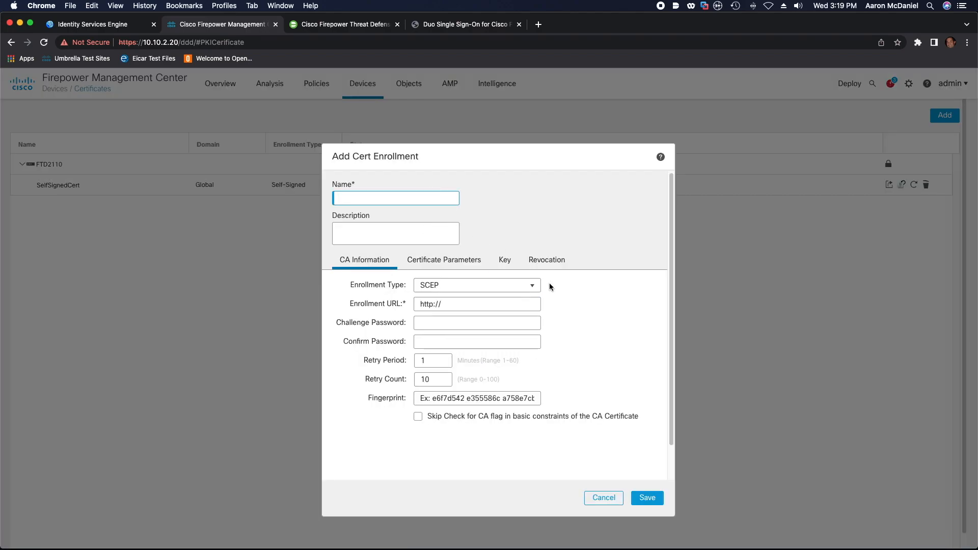
{"action": "type", "text": "DUO_SSO"}
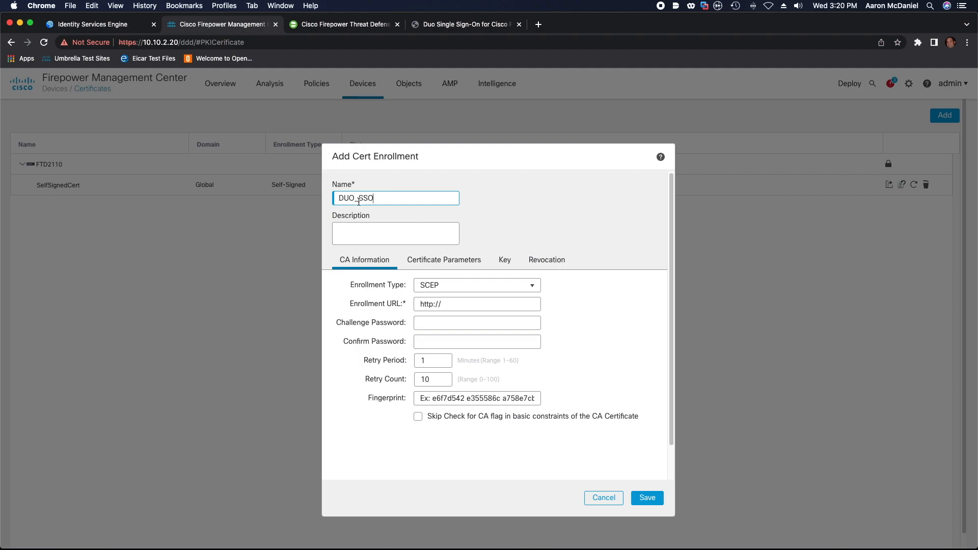
{"action": "left_click", "coordinate": [524, 288]}
{"action": "left_click", "coordinate": [476, 289]}
{"action": "left_click", "coordinate": [530, 285]}
{"action": "left_click", "coordinate": [530, 292]}
{"action": "left_click", "coordinate": [534, 288]}
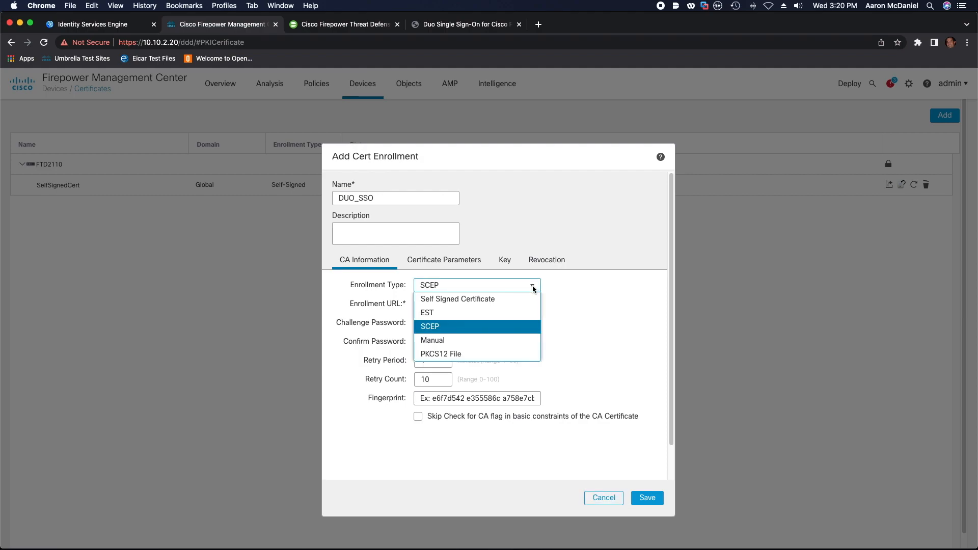
{"action": "left_click", "coordinate": [495, 340]}
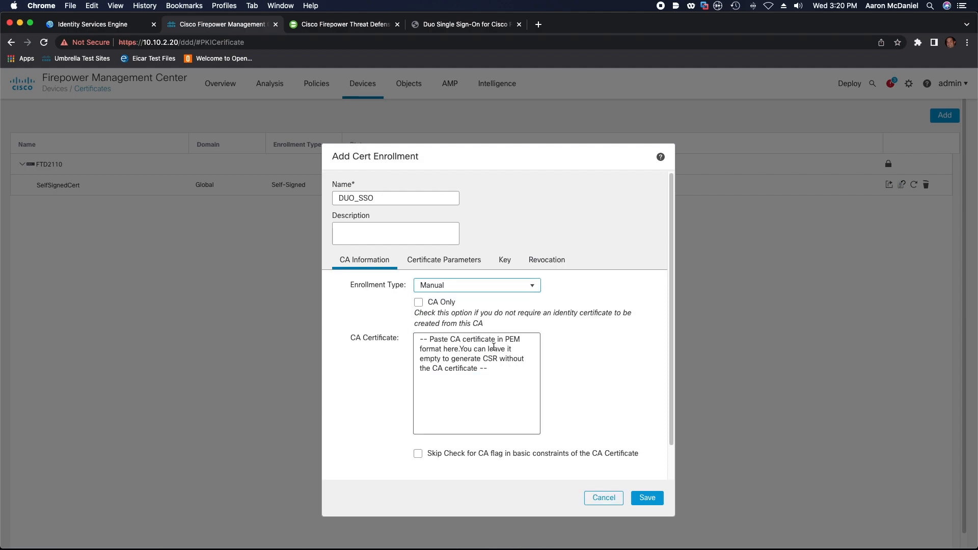
Switch to Finder and open the downloaded "Cisco Firepower Threat Defense VPN - Single Sign-On 1.crt" with TextEdit
{"action": "mouse_move", "coordinate": [173, 545]}
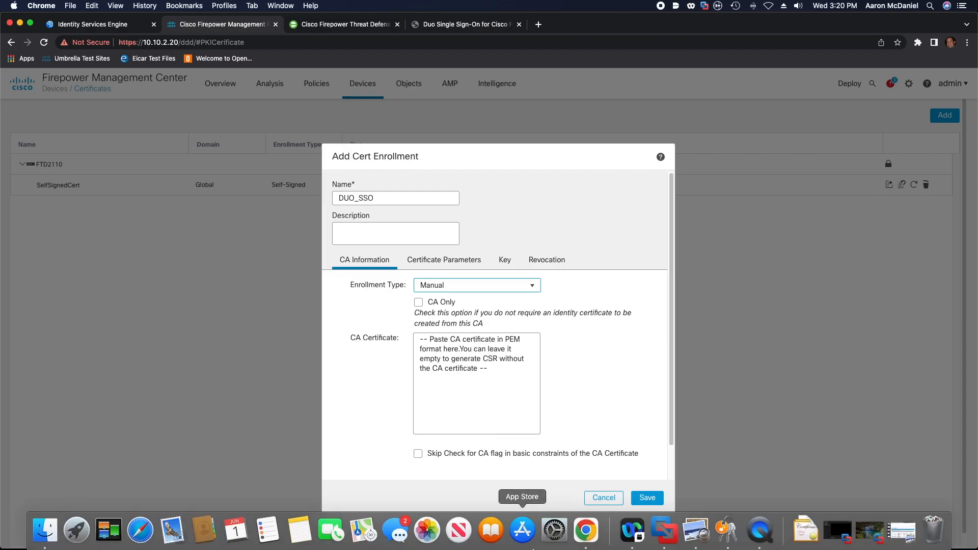
{"action": "left_click", "coordinate": [44, 530]}
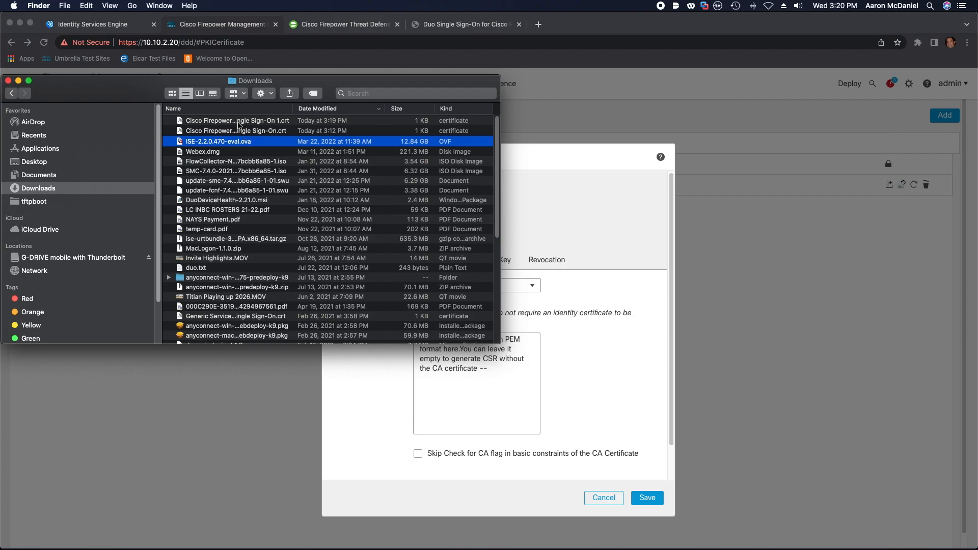
{"action": "left_click", "coordinate": [239, 124]}
{"action": "right_click", "coordinate": [239, 123]}
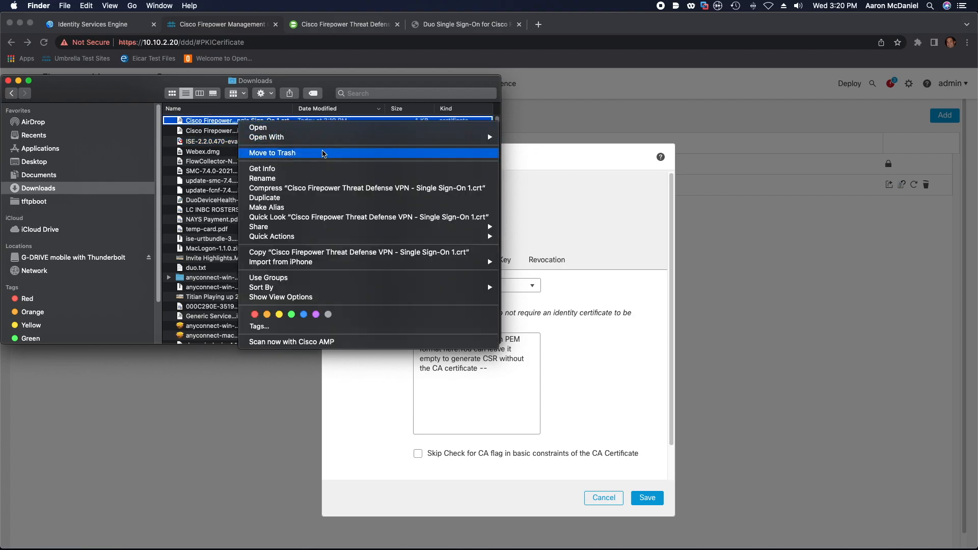
{"action": "mouse_move", "coordinate": [407, 141]}
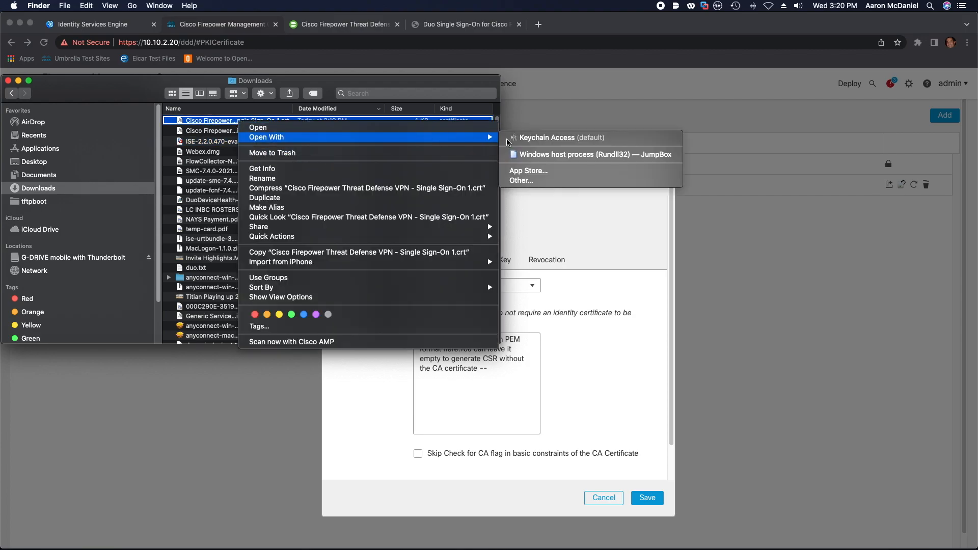
{"action": "left_click", "coordinate": [528, 181]}
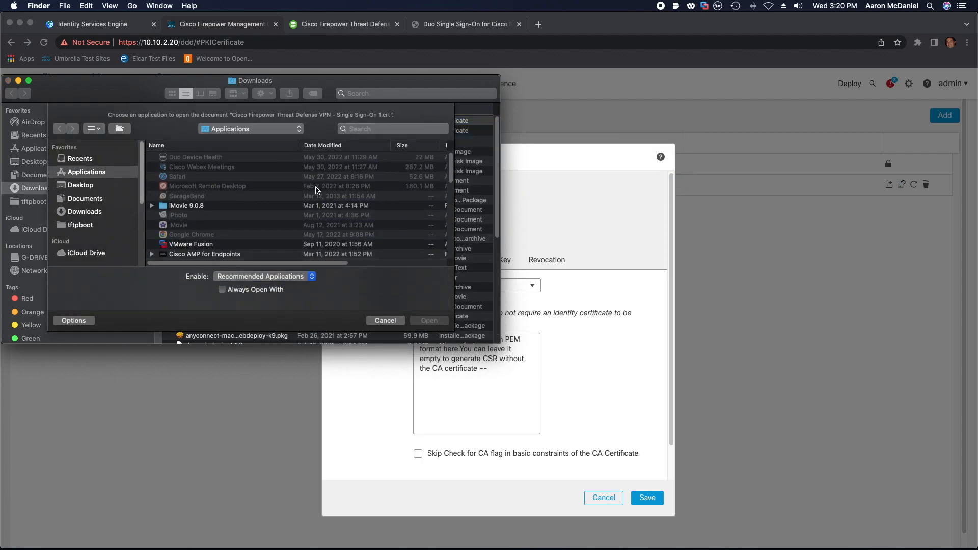
{"action": "scroll", "coordinate": [199, 216], "scroll_direction": "down", "scroll_amount": 5}
{"action": "scroll", "coordinate": [198, 214], "scroll_direction": "down", "scroll_amount": 5}
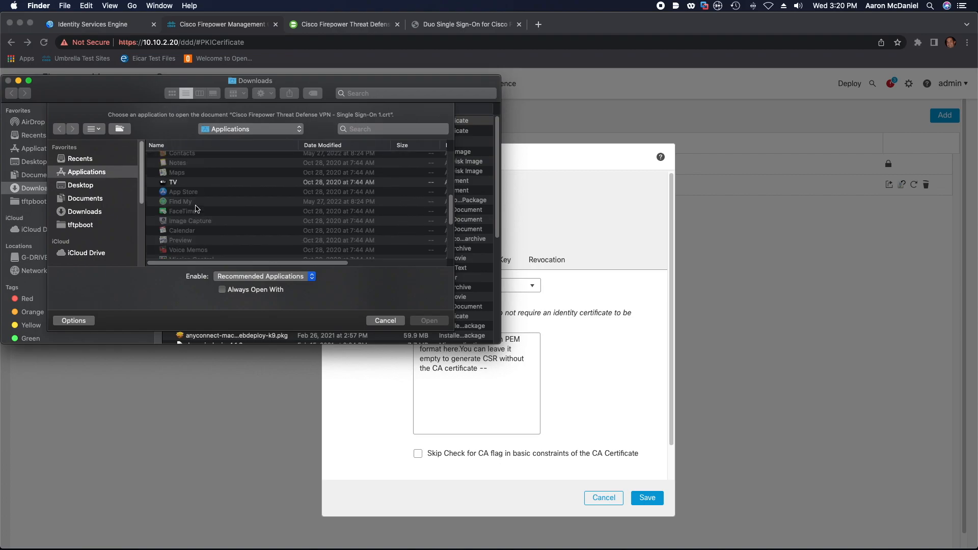
{"action": "double_click", "coordinate": [188, 199]}
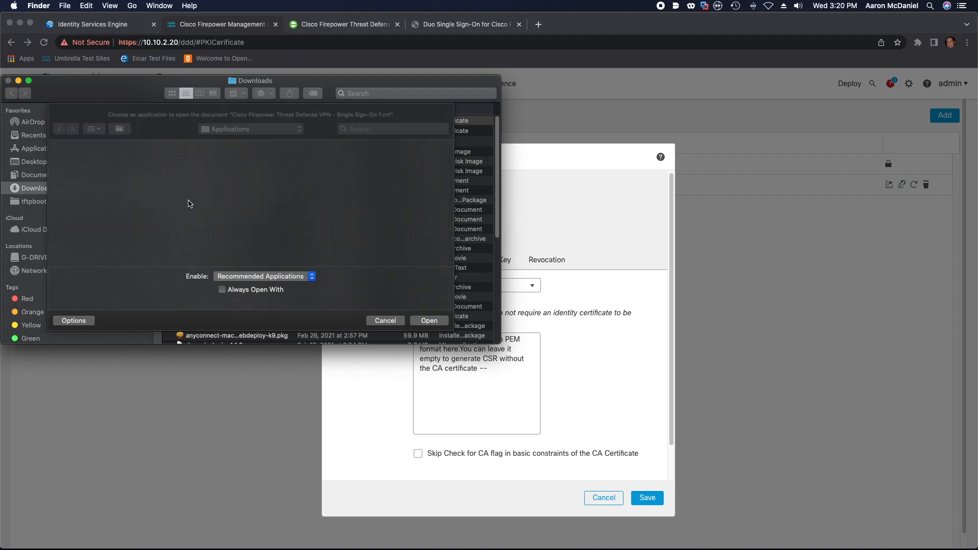
Copy the whole certificate text from TextEdit into the CA Certificate field of the DUO_SSO enrollment in Chrome
{"action": "left_click_drag", "start_coordinate": [204, 174], "coordinate": [111, 53]}
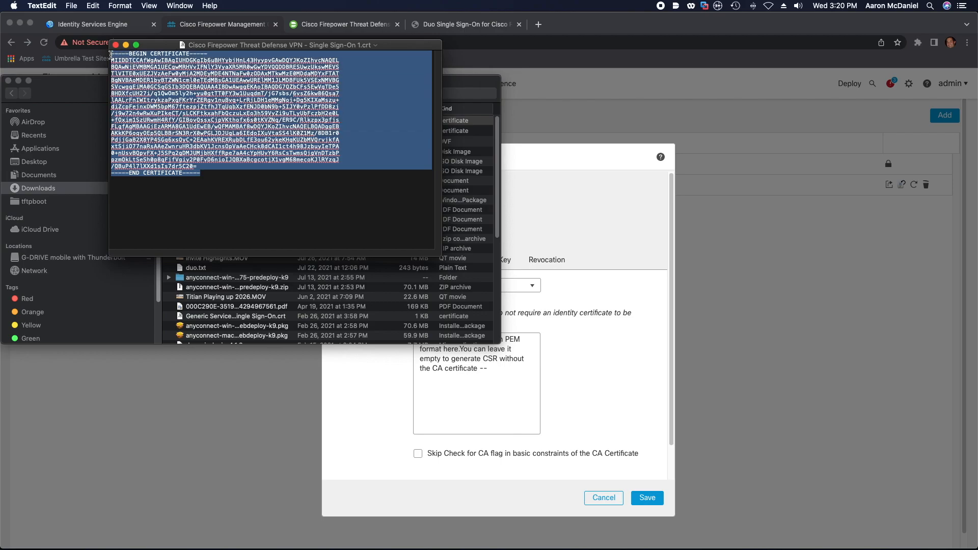
{"action": "right_click", "coordinate": [154, 82]}
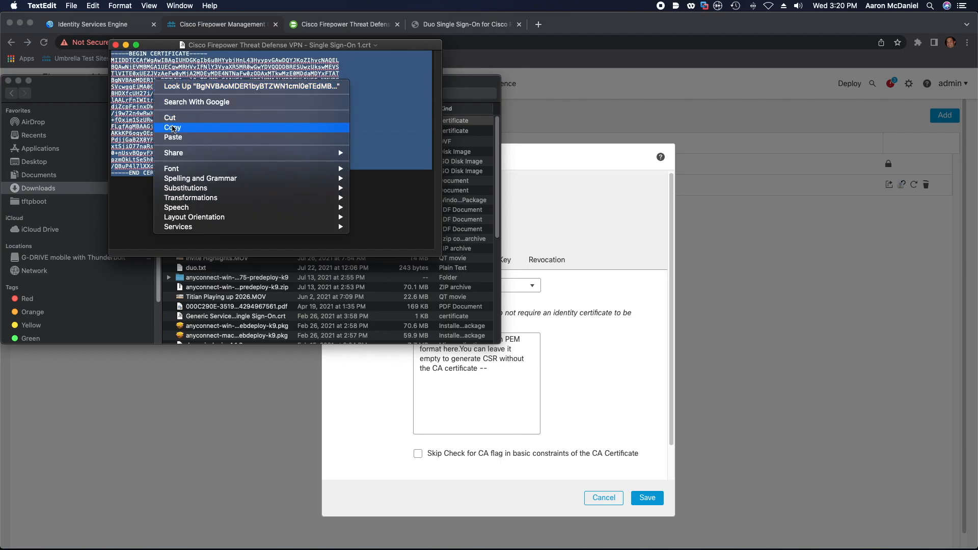
{"action": "left_click", "coordinate": [174, 129]}
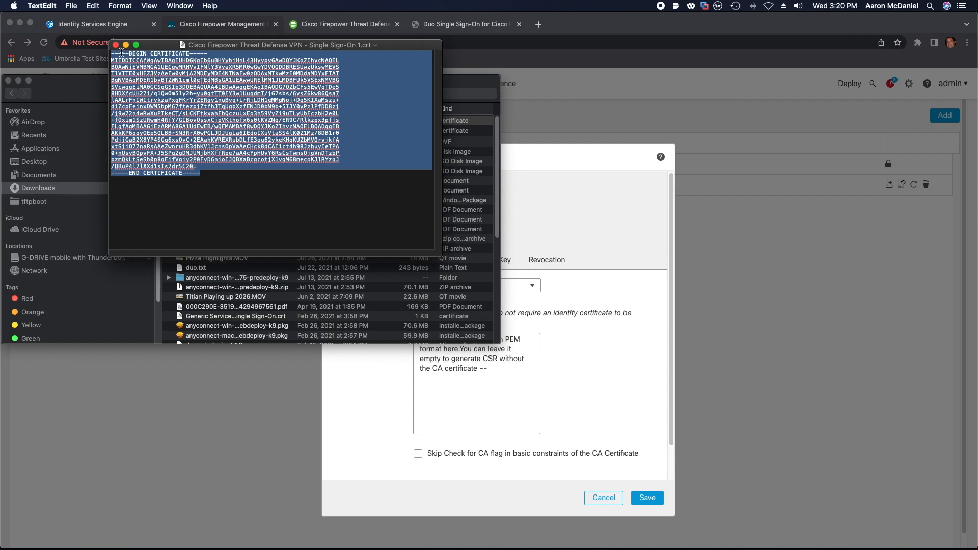
{"action": "left_click", "coordinate": [463, 393]}
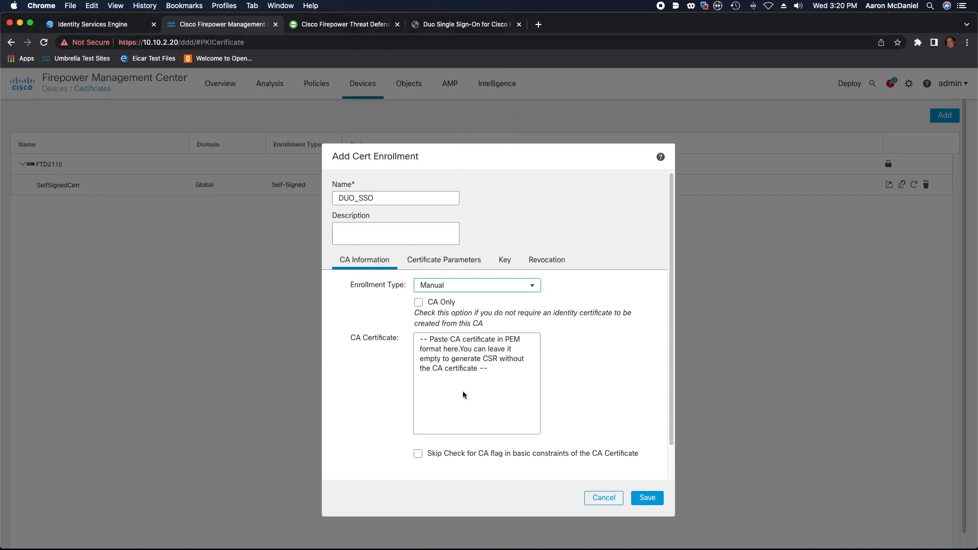
{"action": "left_click", "coordinate": [457, 357]}
{"action": "right_click", "coordinate": [458, 358]}
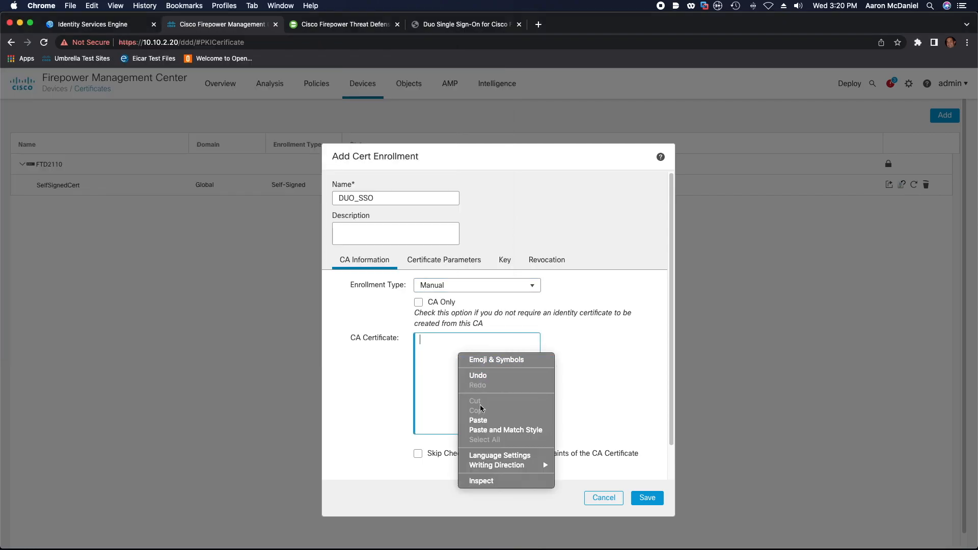
{"action": "left_click", "coordinate": [480, 421]}
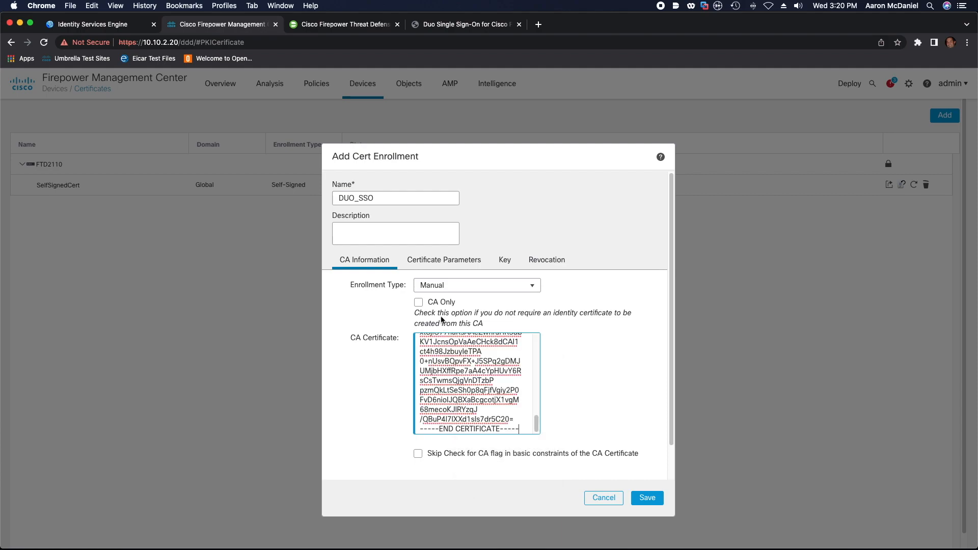
Mark the DUO_SSO enrollment as CA Only, save it, and add the certificate to FTD2110
{"action": "left_click", "coordinate": [419, 302]}
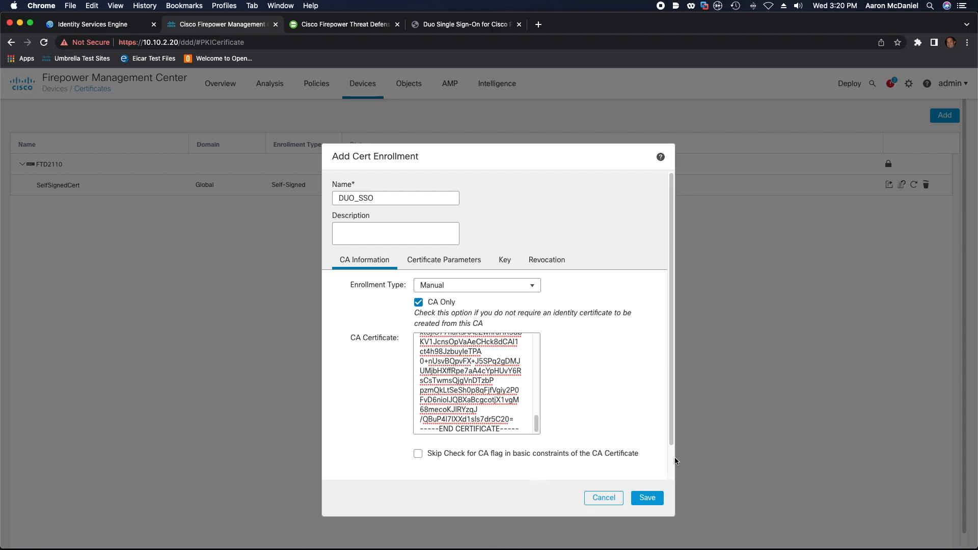
{"action": "left_click", "coordinate": [647, 498]}
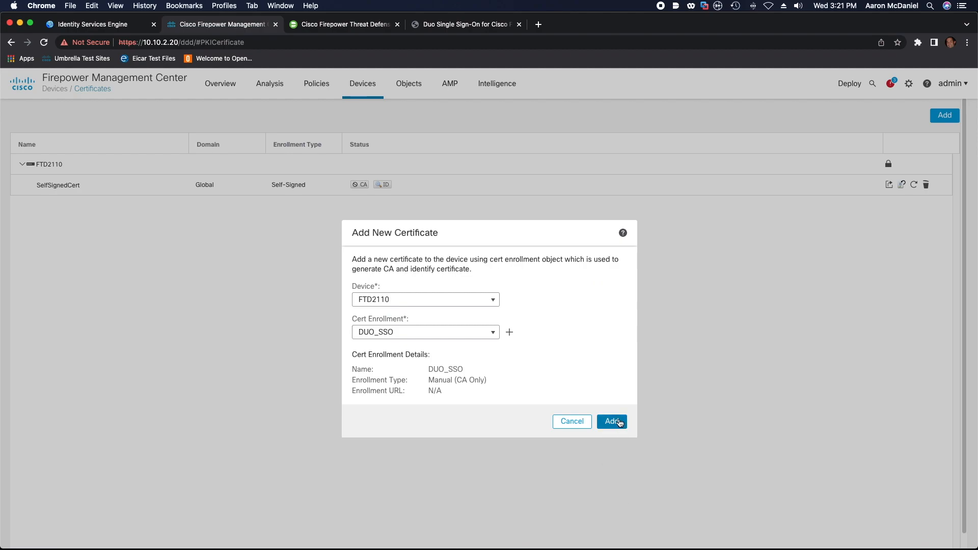
{"action": "left_click", "coordinate": [619, 422]}
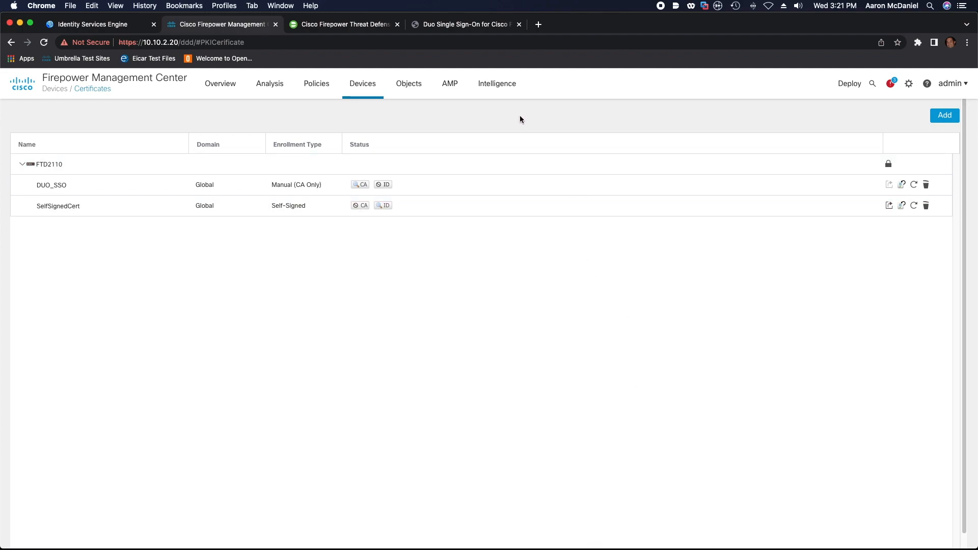
Start a new Single Sign-on Server object under AAA Server in Object Management and name it DUO_SSO
{"action": "mouse_move", "coordinate": [414, 83]}
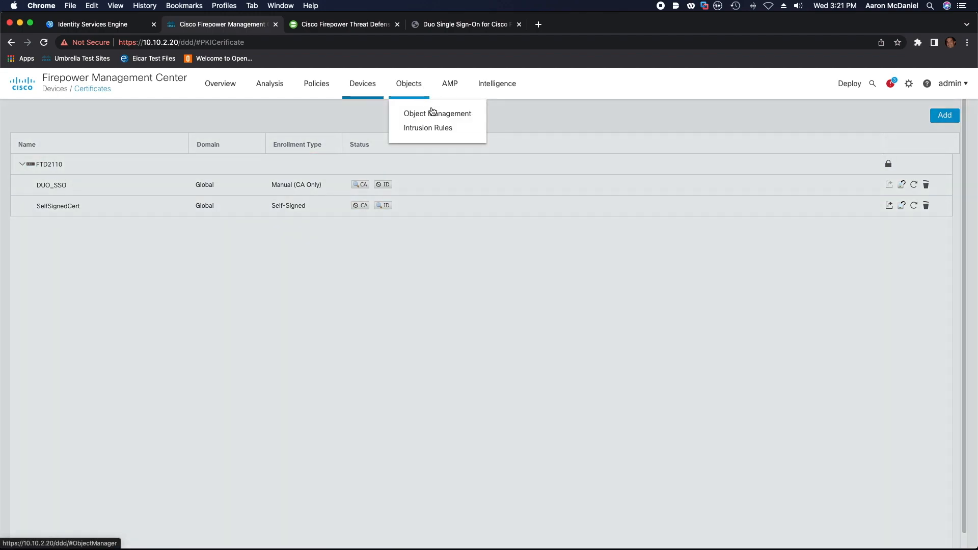
{"action": "left_click", "coordinate": [436, 117]}
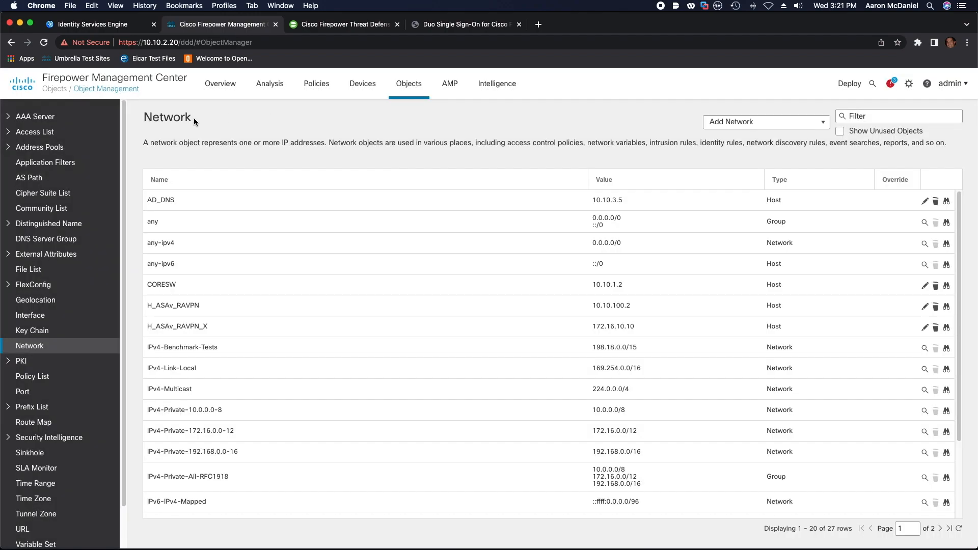
{"action": "left_click", "coordinate": [38, 117]}
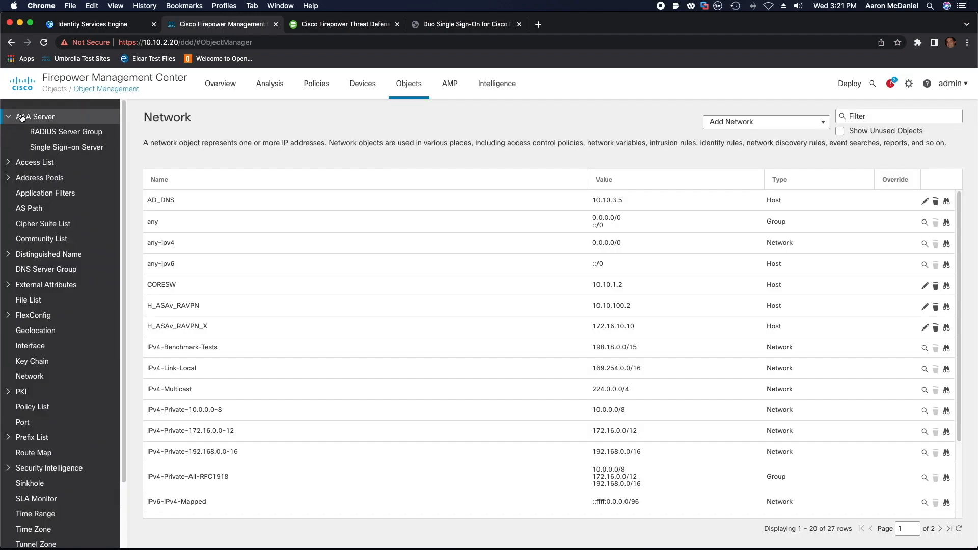
{"action": "left_click", "coordinate": [59, 148]}
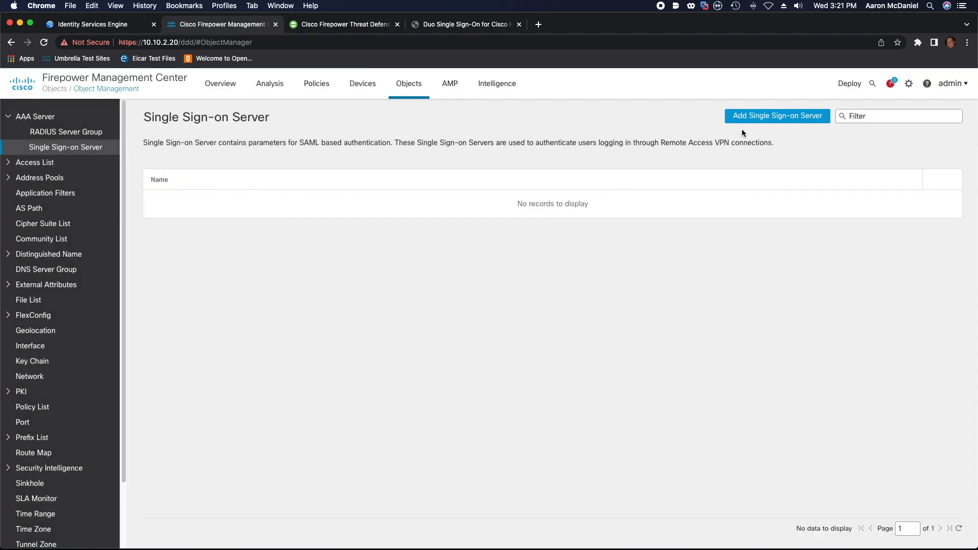
{"action": "left_click", "coordinate": [747, 115]}
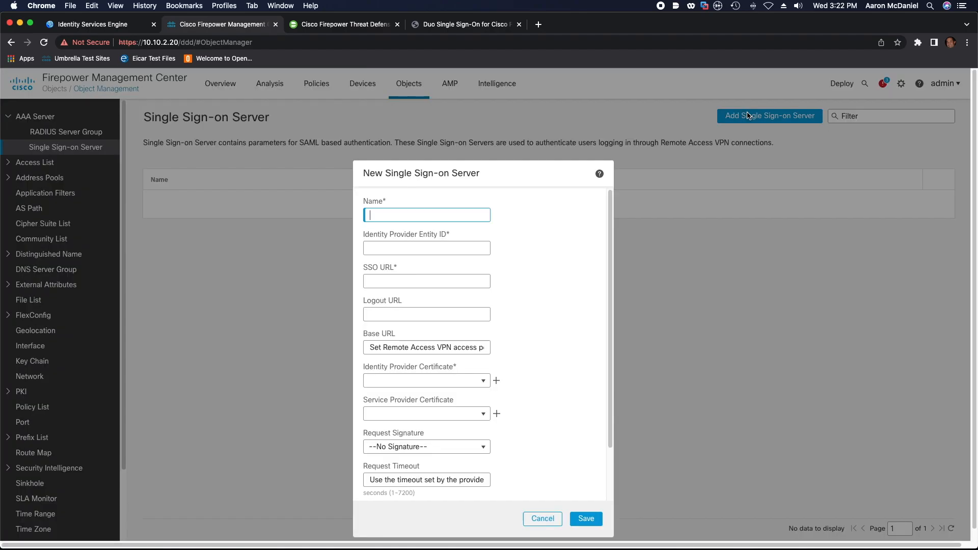
{"action": "type", "text": "DUO_SSO"}
Copy the Identity Provider Entity ID from the Duo application page into the matching field of the new Single Sign-on Server
{"action": "left_click", "coordinate": [347, 24]}
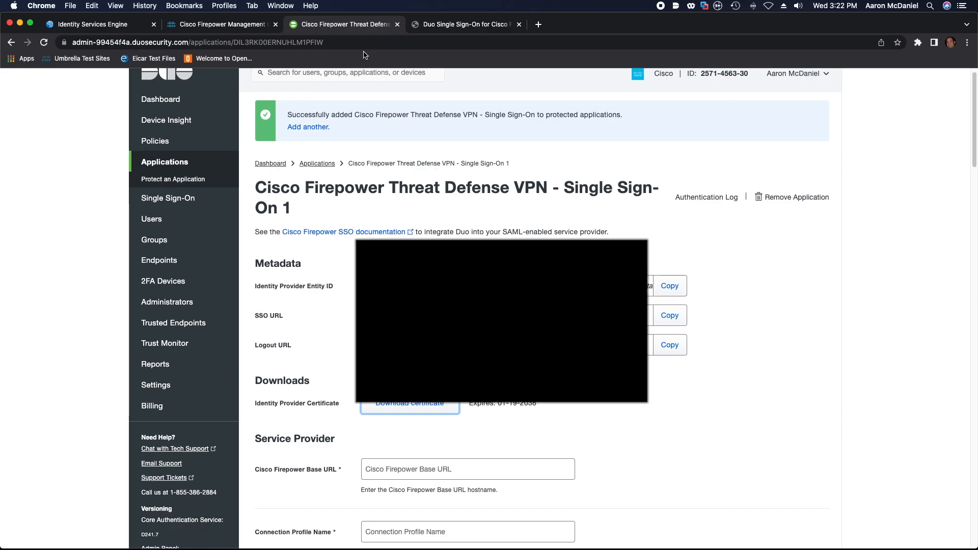
{"action": "left_click", "coordinate": [670, 286]}
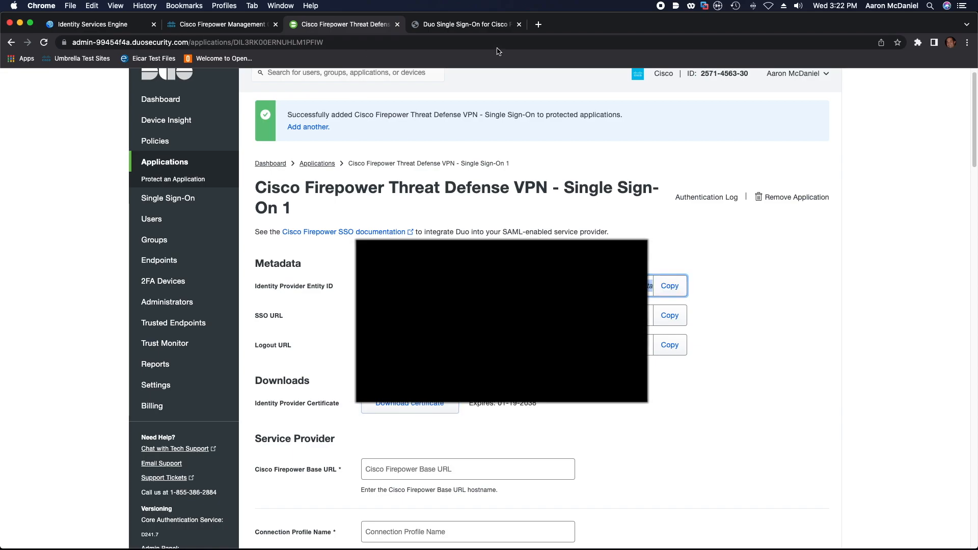
{"action": "left_click", "coordinate": [467, 25]}
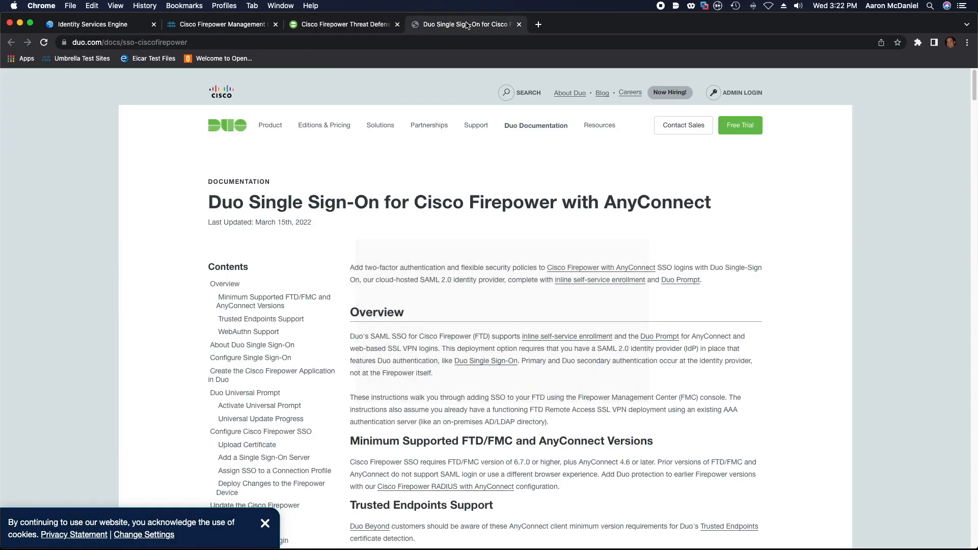
{"action": "key", "text": "super+2"}
Copy the SSO URL from the Duo application's metadata into the SSO URL field of the DUO_SSO server
{"action": "left_click", "coordinate": [414, 281]}
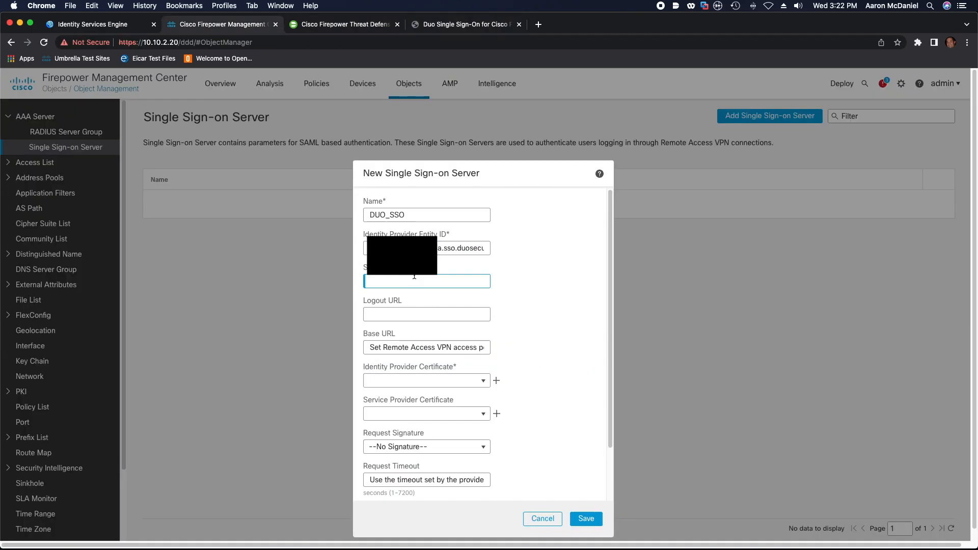
{"action": "left_click", "coordinate": [361, 24]}
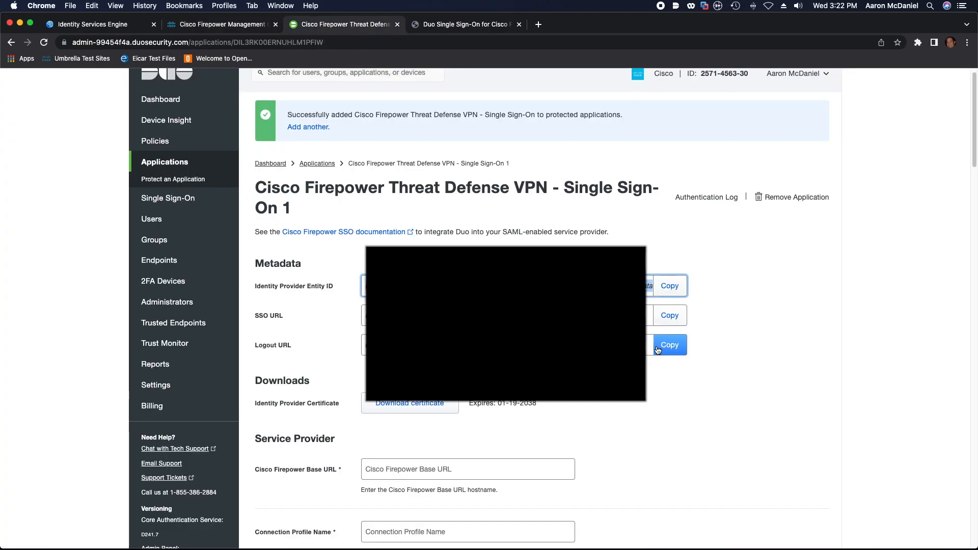
{"action": "left_click", "coordinate": [669, 315]}
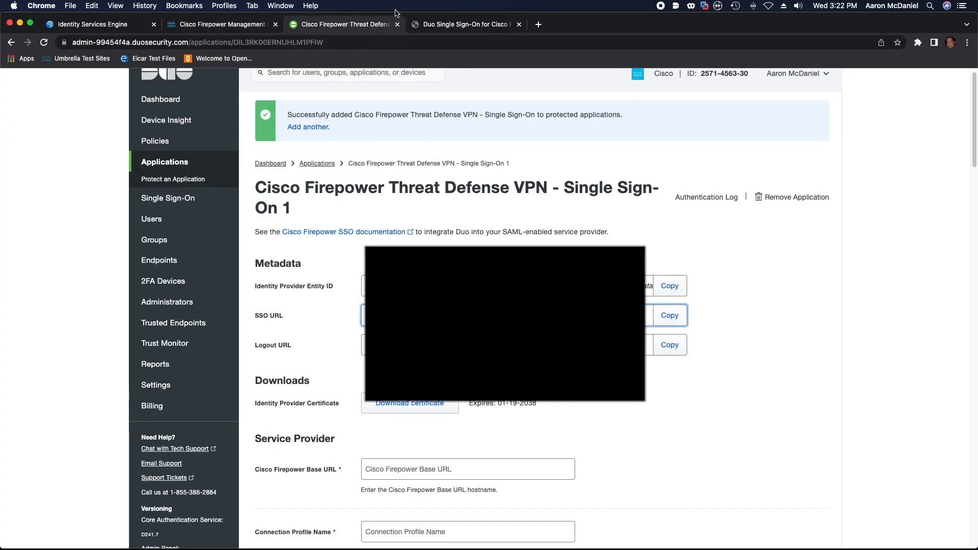
{"action": "left_click", "coordinate": [224, 25]}
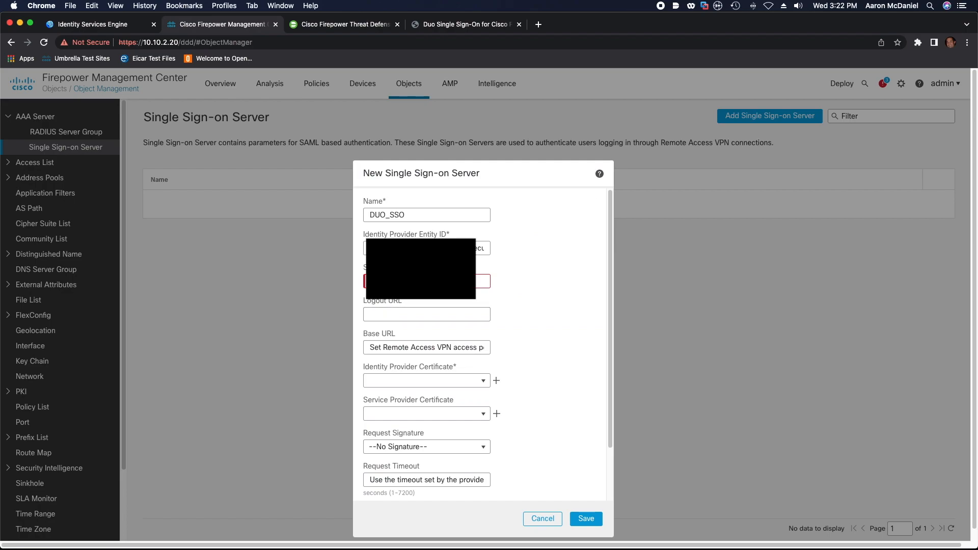
{"action": "right_click", "coordinate": [436, 281]}
{"action": "left_click", "coordinate": [456, 343]}
Copy the Logout URL from the Duo application's metadata into the Logout URL field of the DUO_SSO server
{"action": "left_click", "coordinate": [401, 315]}
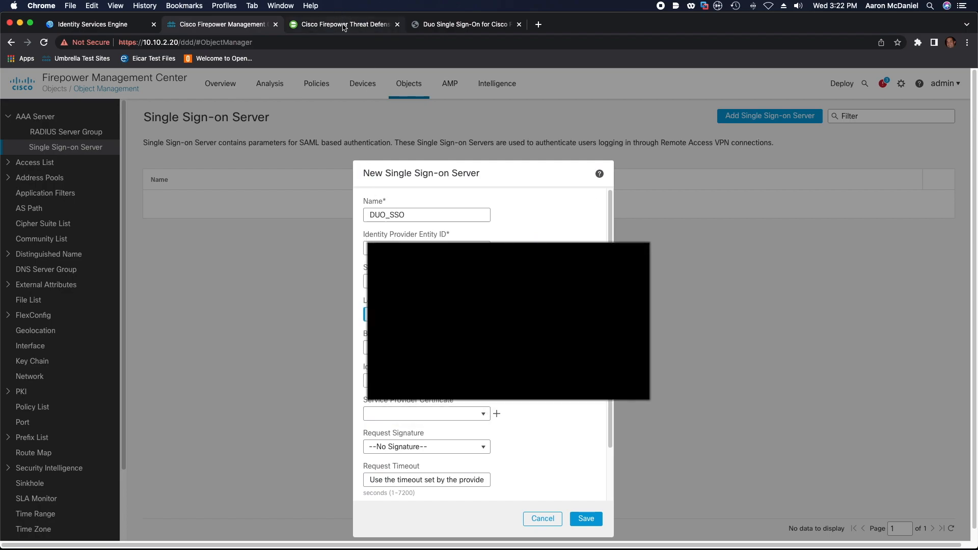
{"action": "left_click", "coordinate": [342, 24]}
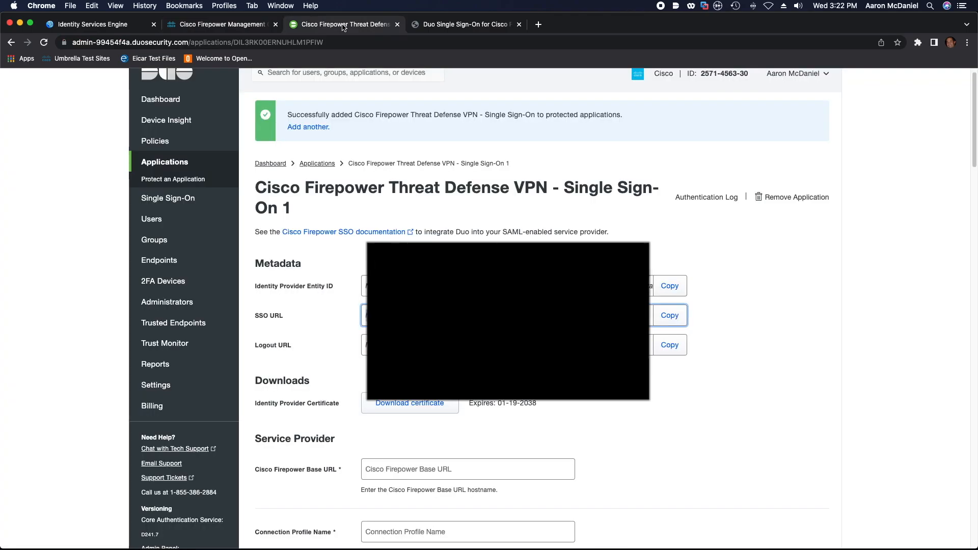
{"action": "left_click", "coordinate": [670, 345]}
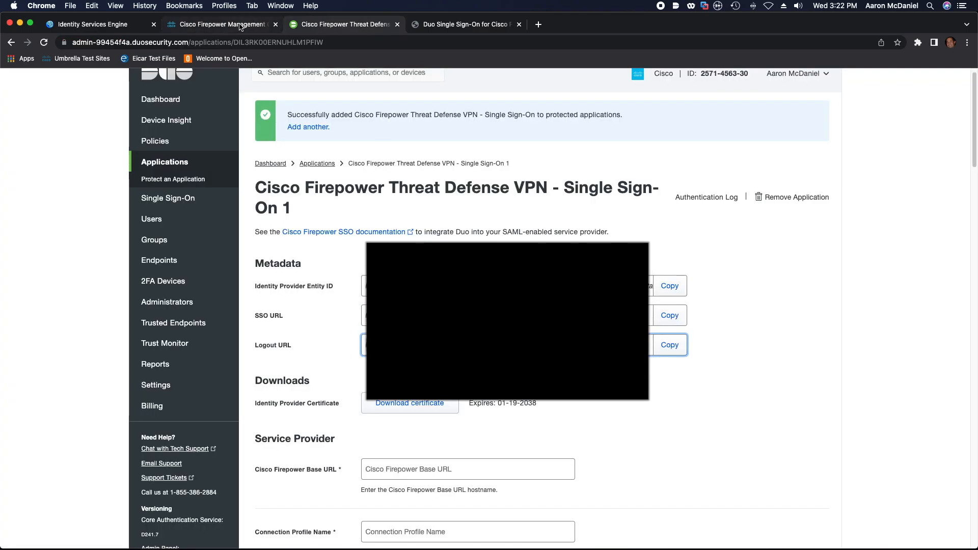
{"action": "key", "text": "ctrl+shift+Tab"}
{"action": "right_click", "coordinate": [398, 321]}
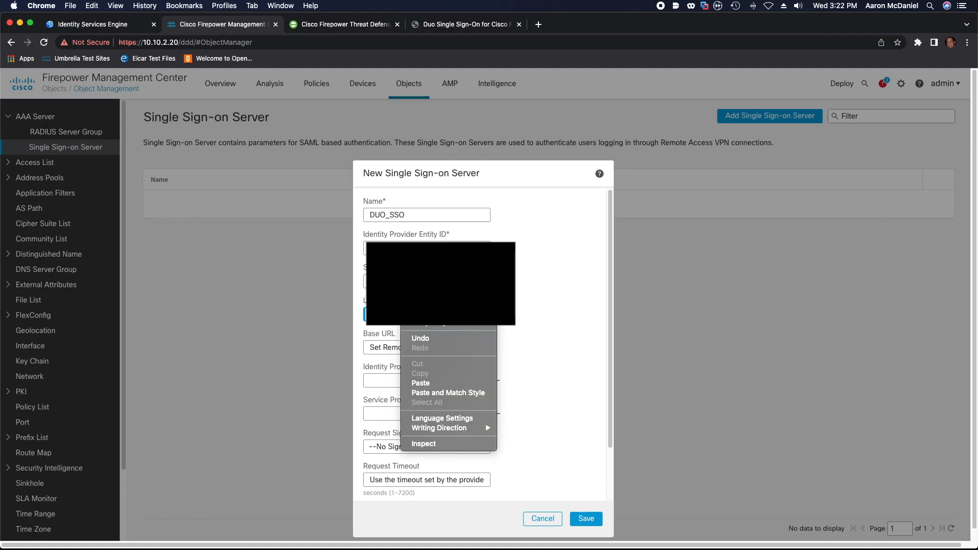
{"action": "left_click", "coordinate": [433, 381]}
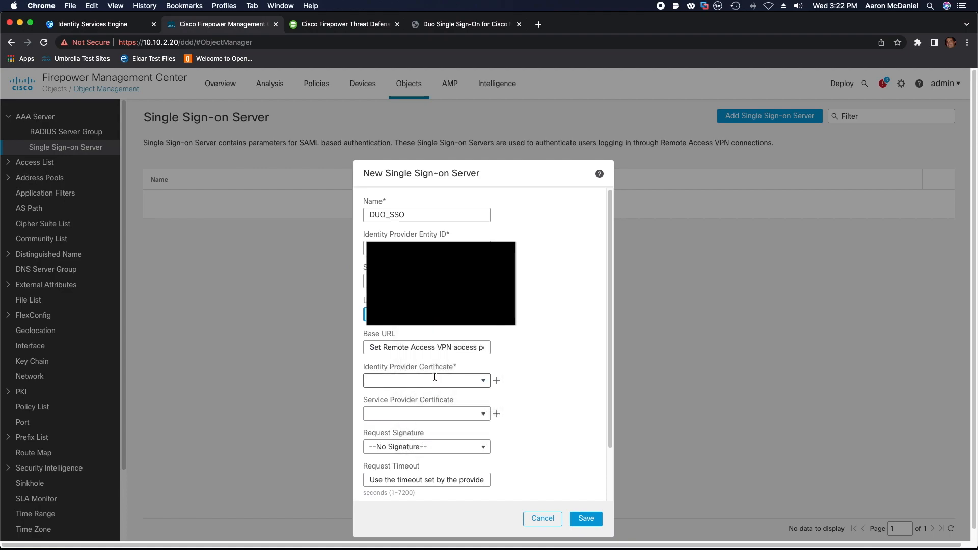
{"action": "left_click", "coordinate": [432, 362]}
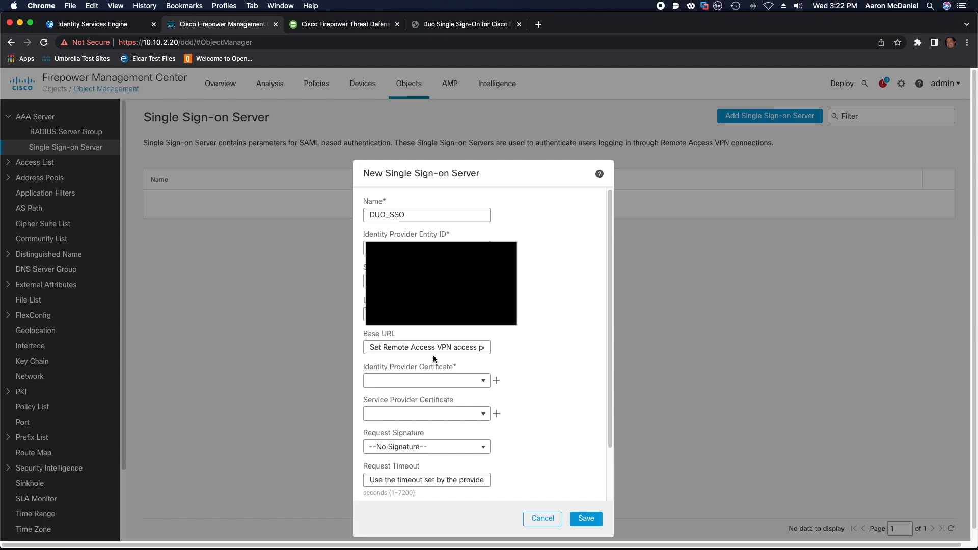
{"action": "left_click", "coordinate": [404, 349]}
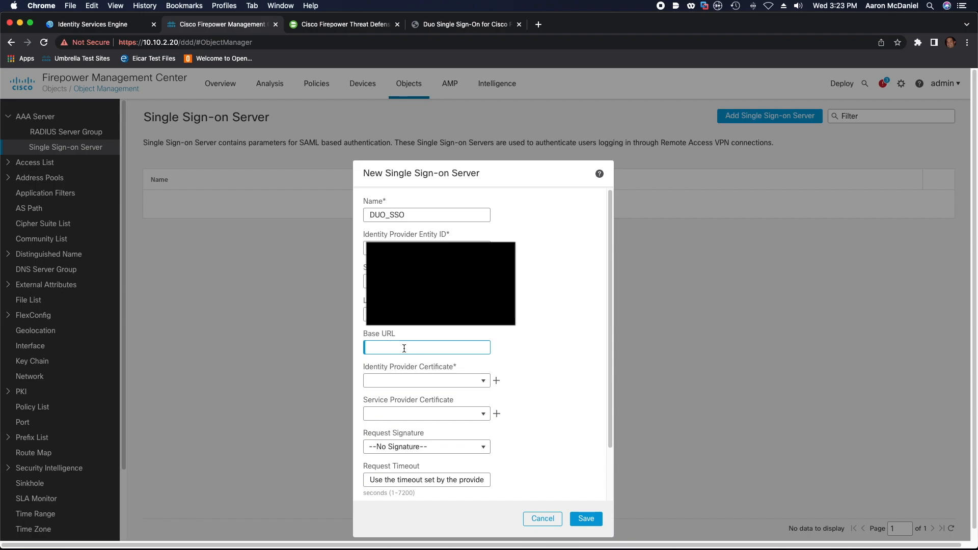
{"action": "key", "text": "super+v"}
Choose DUO_SSO as the Identity Provider Certificate and SelfSignedCert as the Service Provider Certificate
{"action": "left_click", "coordinate": [479, 383]}
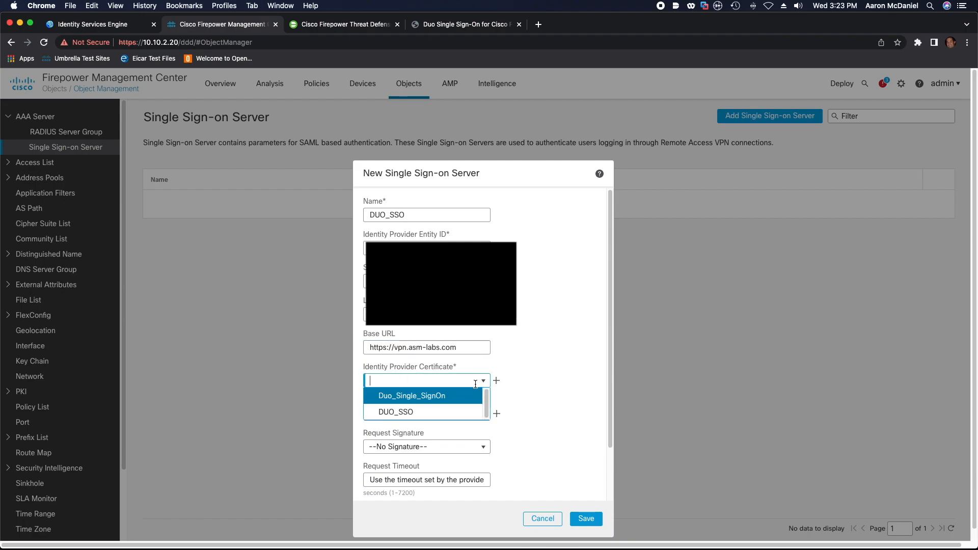
{"action": "left_click", "coordinate": [448, 413]}
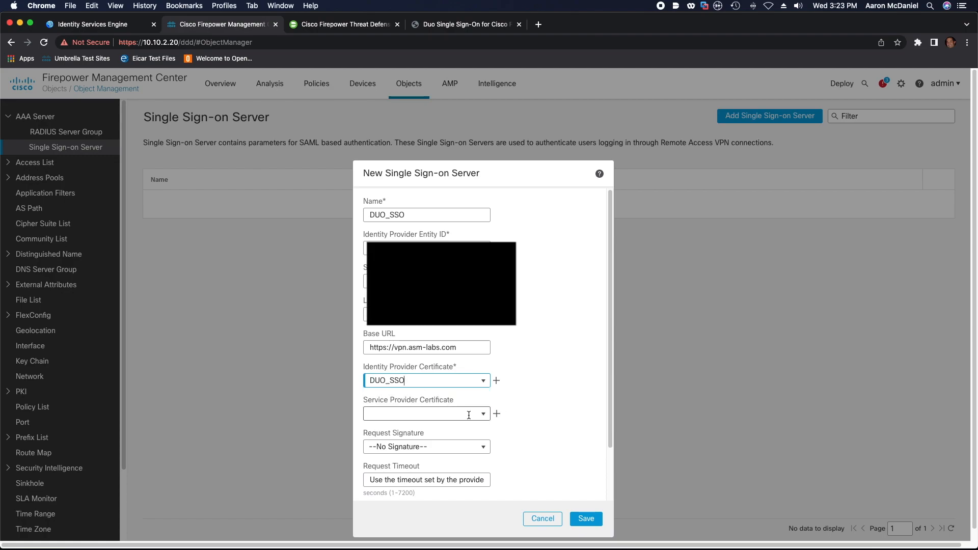
{"action": "left_click", "coordinate": [469, 416]}
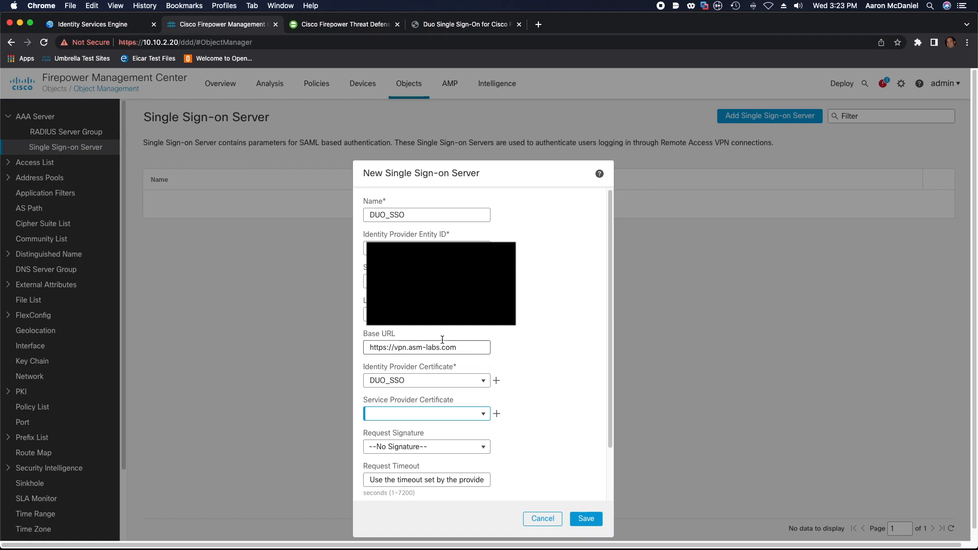
{"action": "left_click", "coordinate": [481, 414]}
{"action": "left_click", "coordinate": [443, 461]}
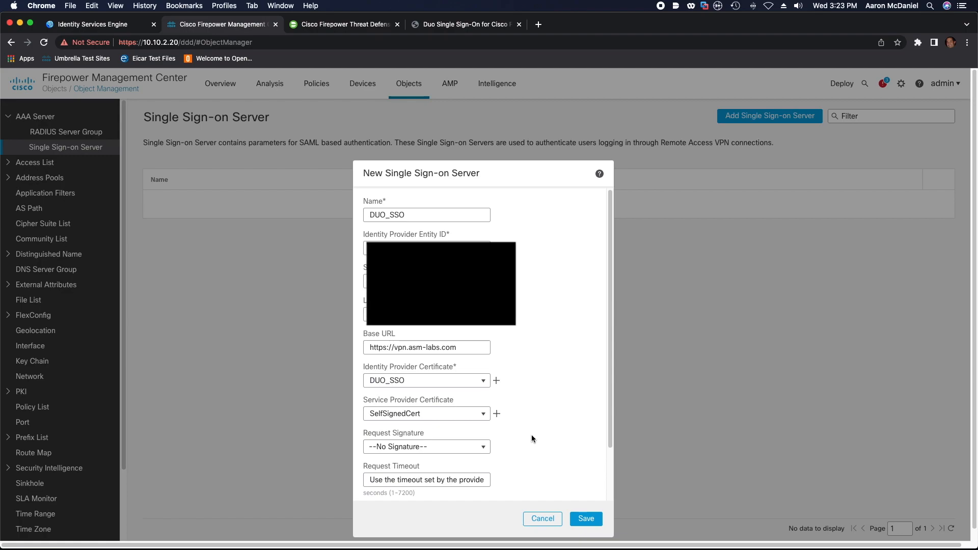
Disable IdP re-authentication on login, set the request timeout to 300 seconds, and save the Single Sign-on Server
{"action": "scroll", "coordinate": [532, 434], "scroll_direction": "down", "scroll_amount": 3}
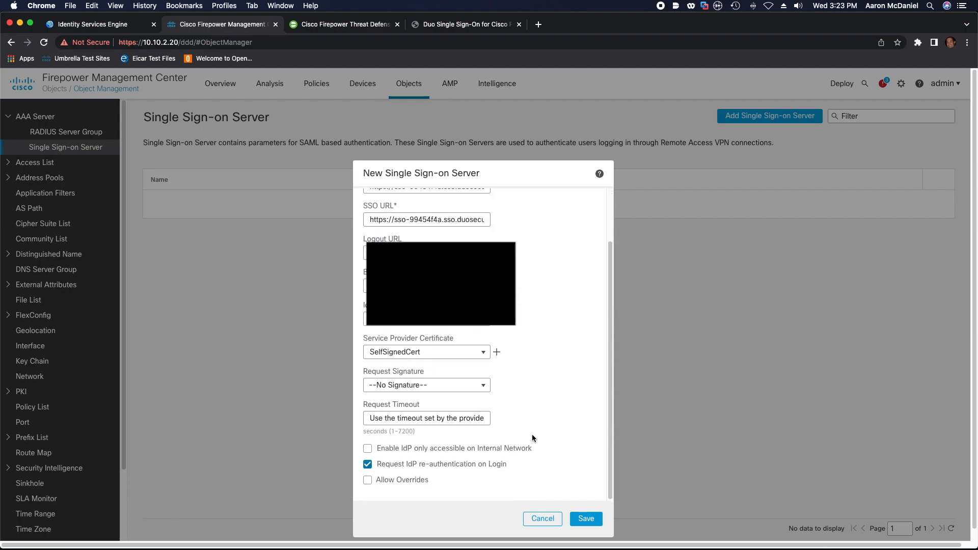
{"action": "left_click", "coordinate": [368, 464]}
{"action": "left_click", "coordinate": [402, 421]}
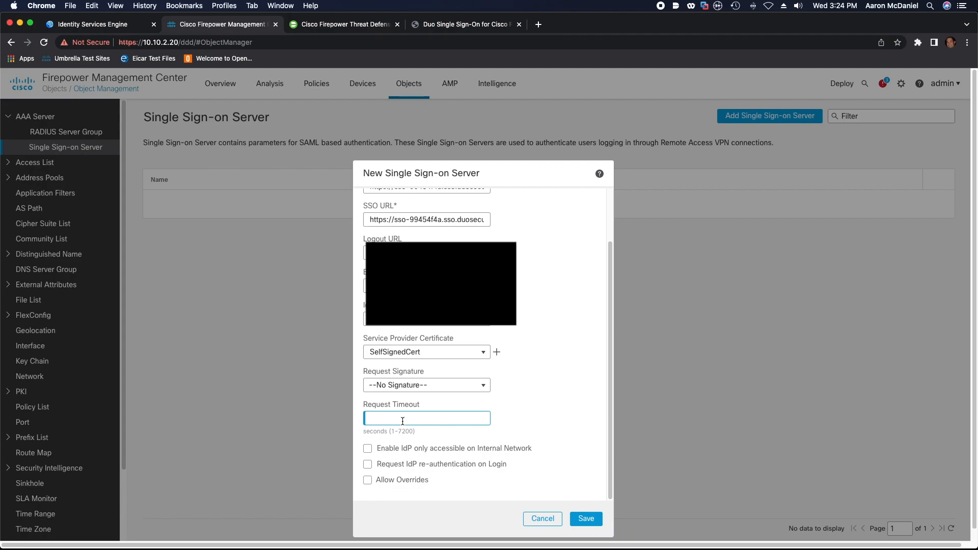
{"action": "type", "text": "300"}
{"action": "left_click", "coordinate": [533, 417]}
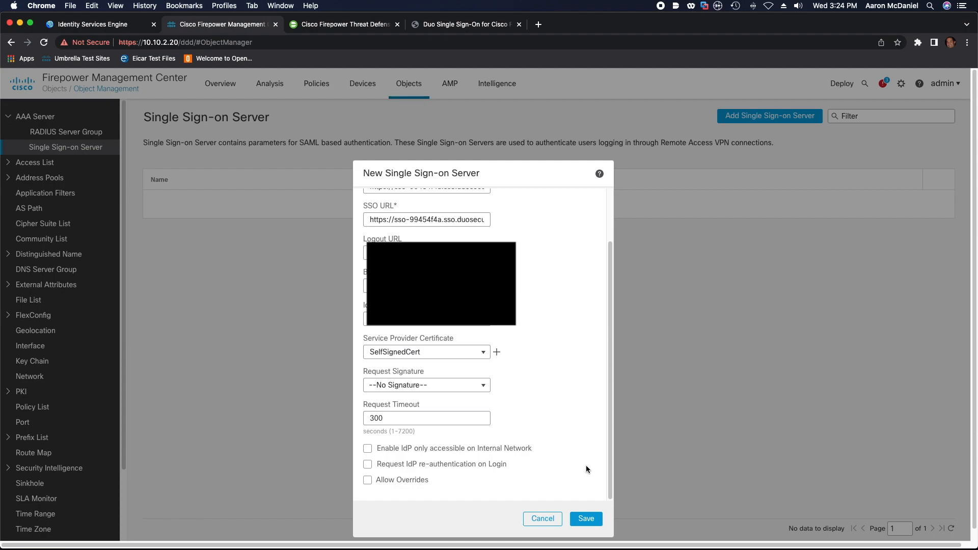
{"action": "left_click", "coordinate": [587, 508]}
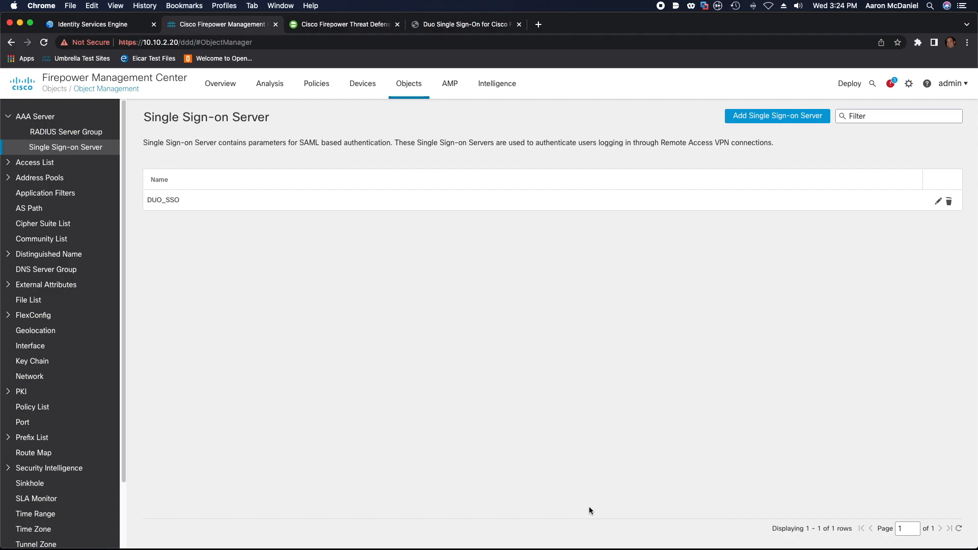
Open the RAVPN_ASMLABS remote access VPN policy for editing
{"action": "left_click", "coordinate": [359, 94]}
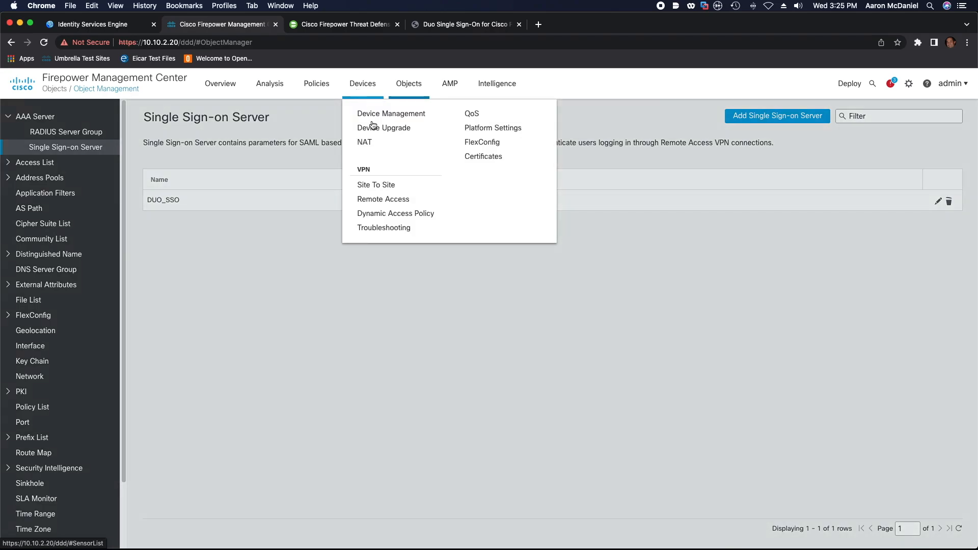
{"action": "left_click", "coordinate": [393, 199]}
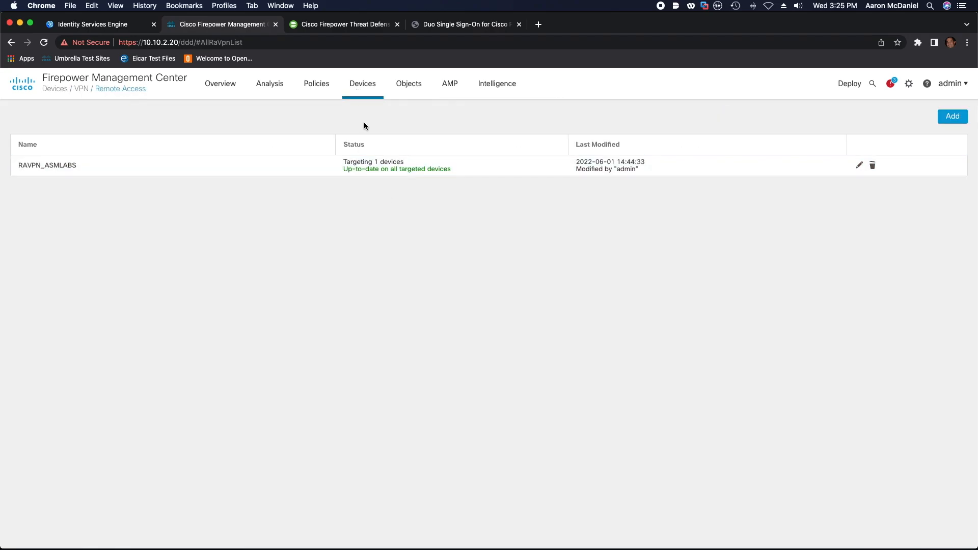
{"action": "left_click", "coordinate": [859, 166]}
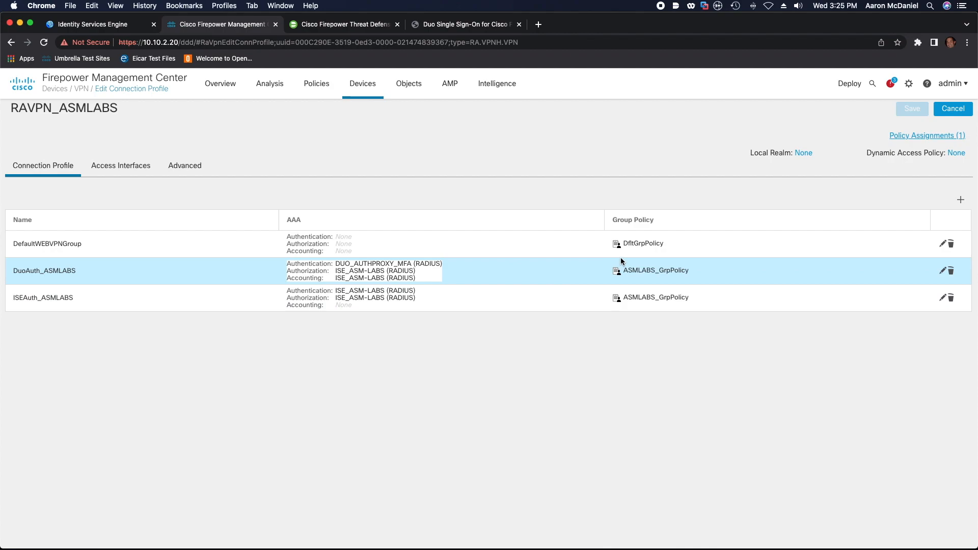
Add a connection profile named DuoSSO with the ASMLABS_GrpPolicy group policy
{"action": "left_click", "coordinate": [961, 202]}
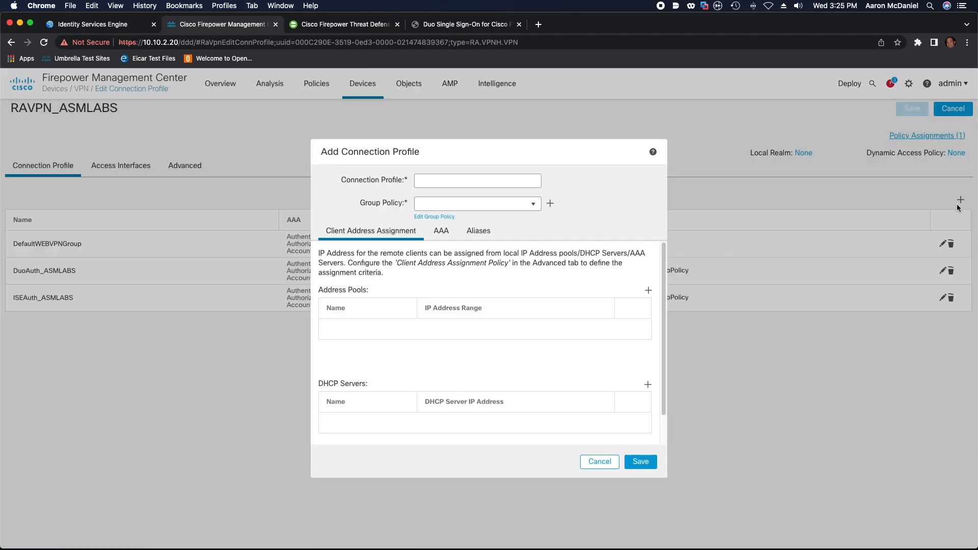
{"action": "left_click", "coordinate": [465, 176]}
{"action": "left_click", "coordinate": [466, 178]}
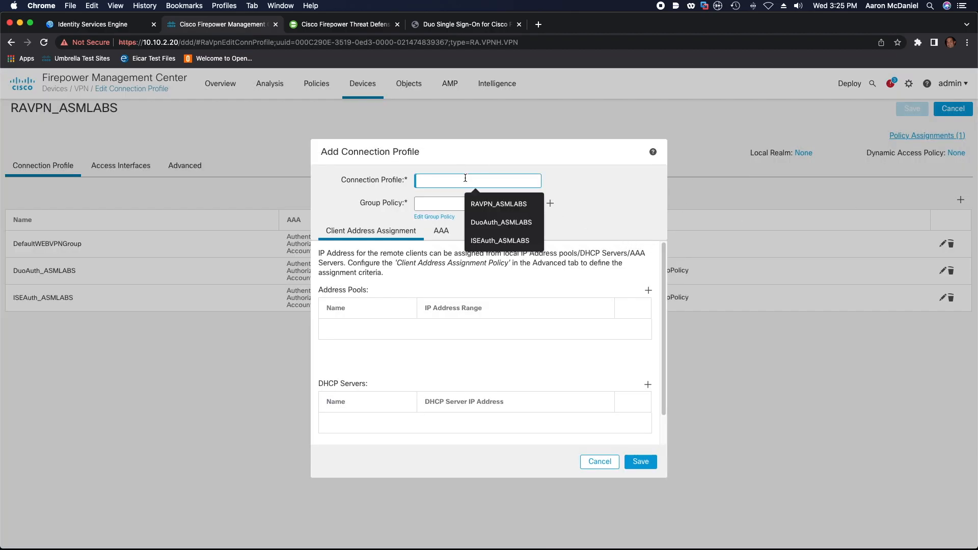
{"action": "type", "text": "S"}
{"action": "type", "text": "D"}
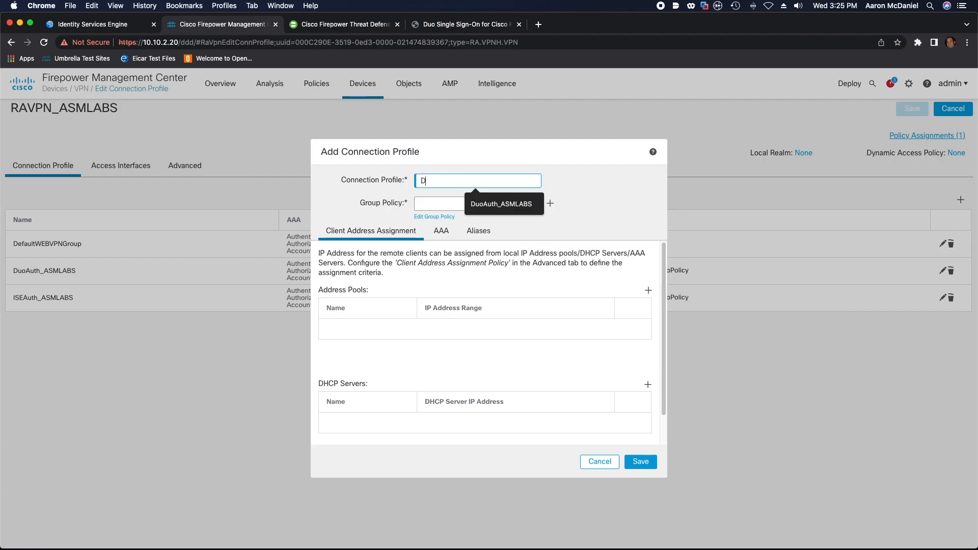
{"action": "type", "text": "uoSSO"}
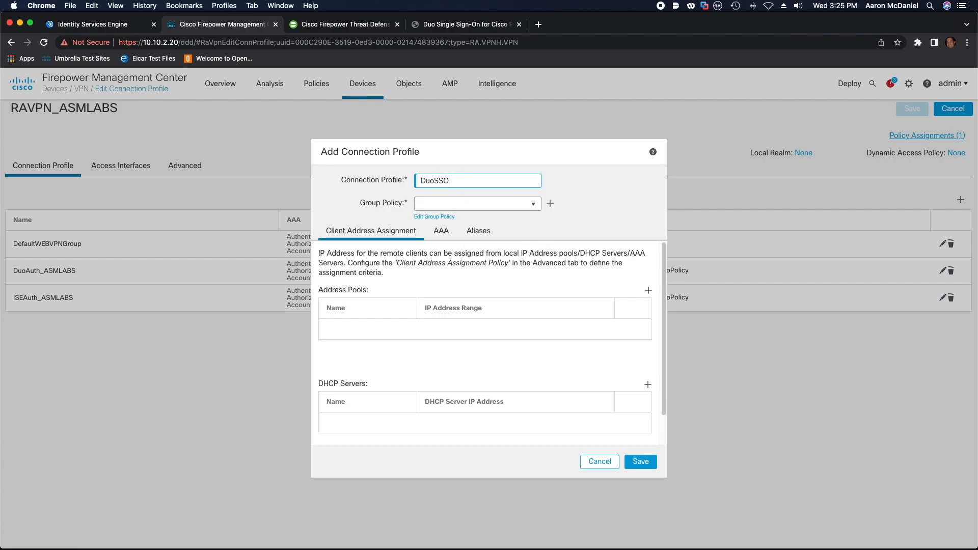
{"action": "left_click", "coordinate": [496, 206]}
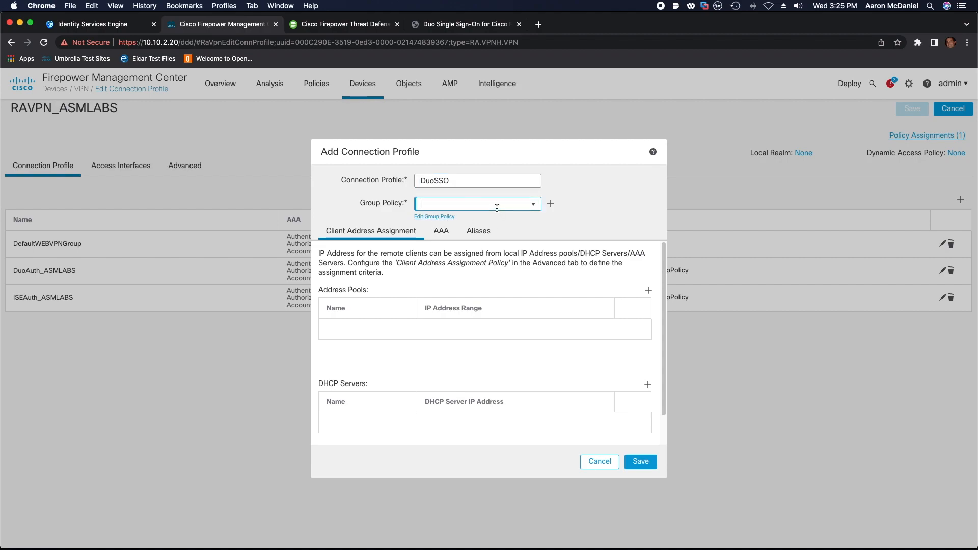
{"action": "left_click", "coordinate": [534, 204]}
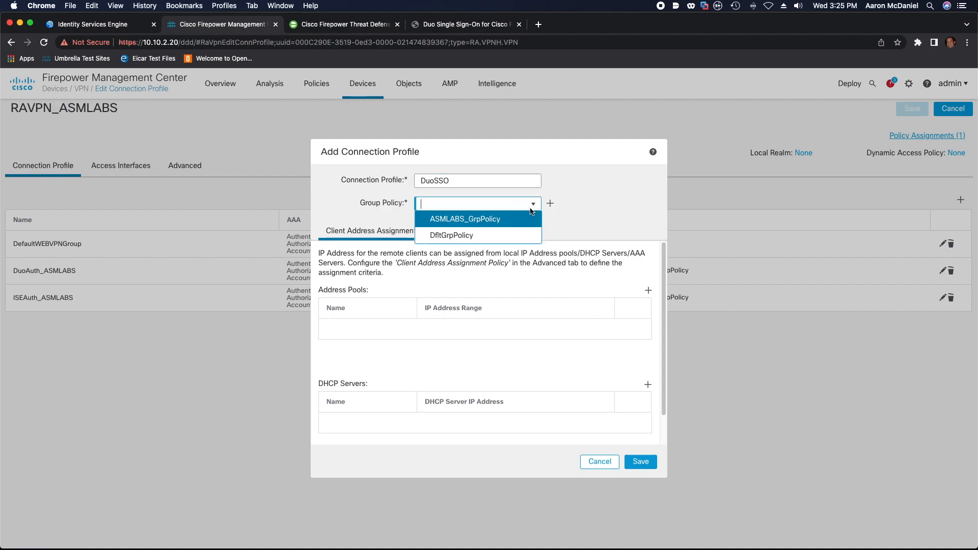
{"action": "left_click", "coordinate": [486, 221]}
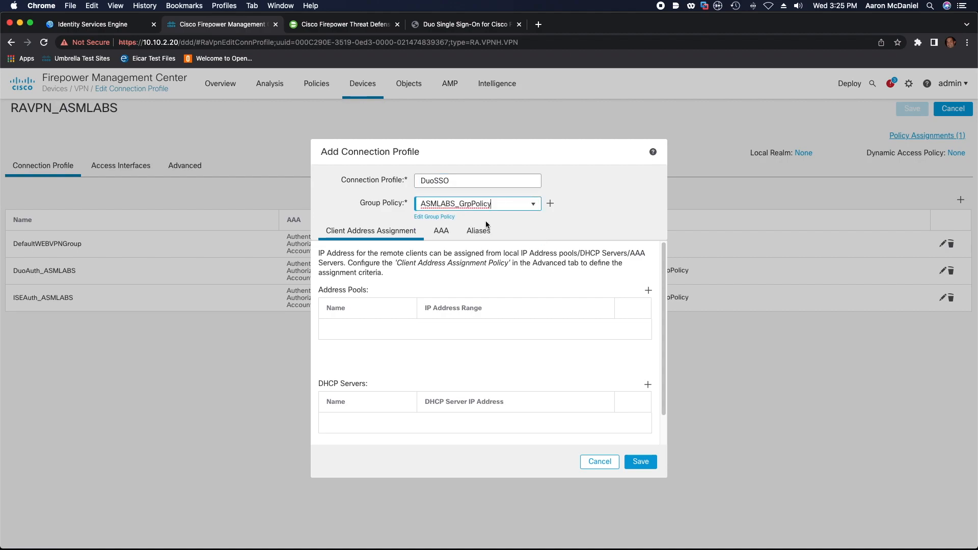
Assign the IPv4 address pool 10.10.4.0 to the DuoSSO connection profile
{"action": "left_click", "coordinate": [648, 291]}
{"action": "left_click", "coordinate": [662, 302]}
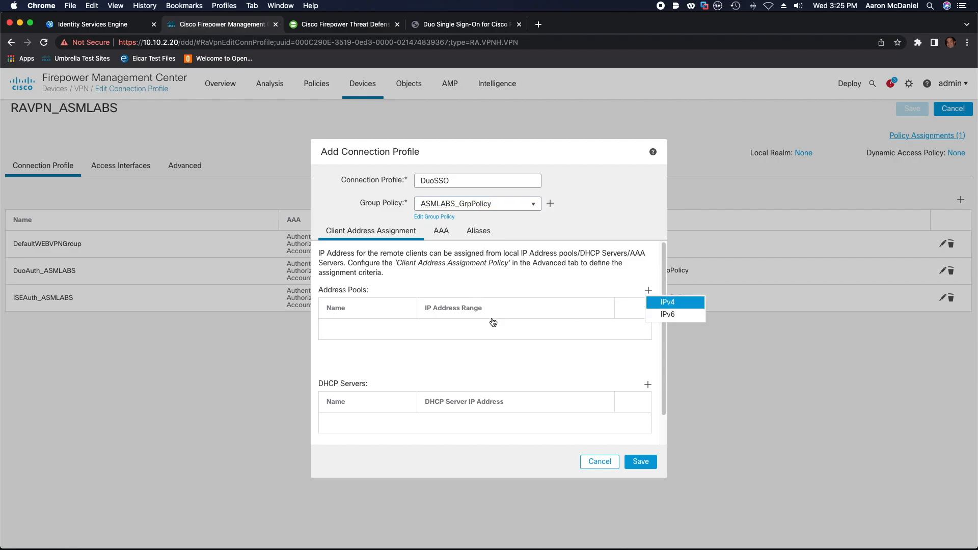
{"action": "left_click", "coordinate": [377, 267]}
{"action": "double_click", "coordinate": [376, 268]}
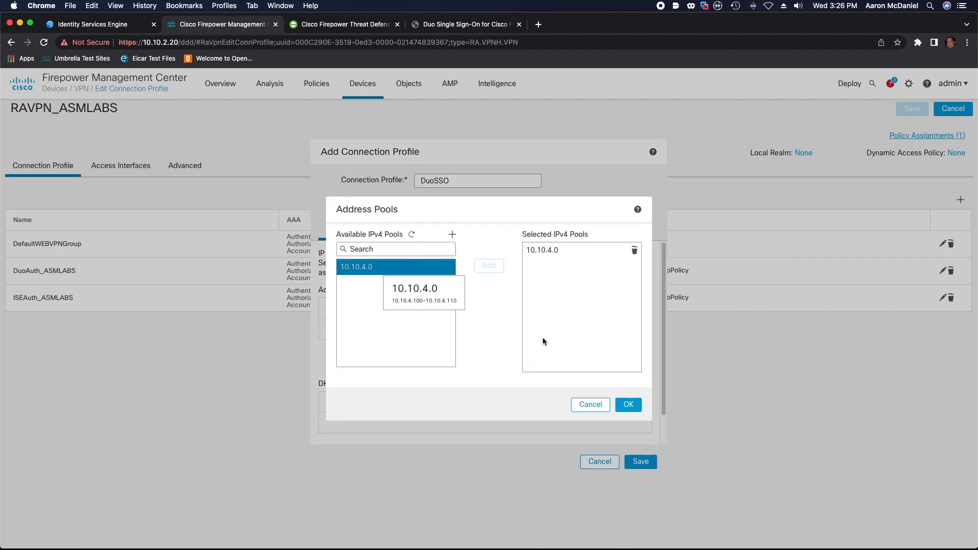
{"action": "left_click", "coordinate": [629, 404]}
Set the profile's authentication method to SAML and its authentication server to DUO_SSO (SSO)
{"action": "left_click", "coordinate": [441, 232]}
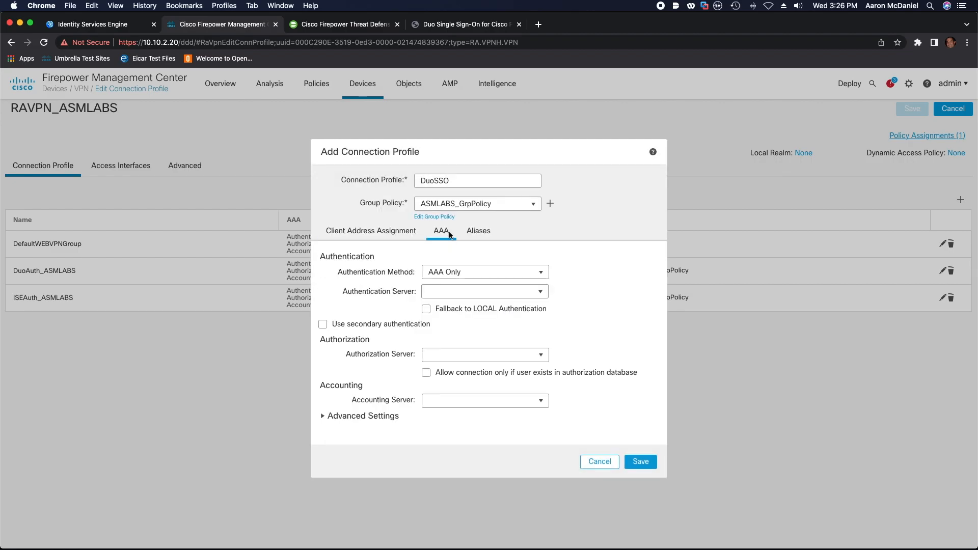
{"action": "left_click", "coordinate": [493, 274]}
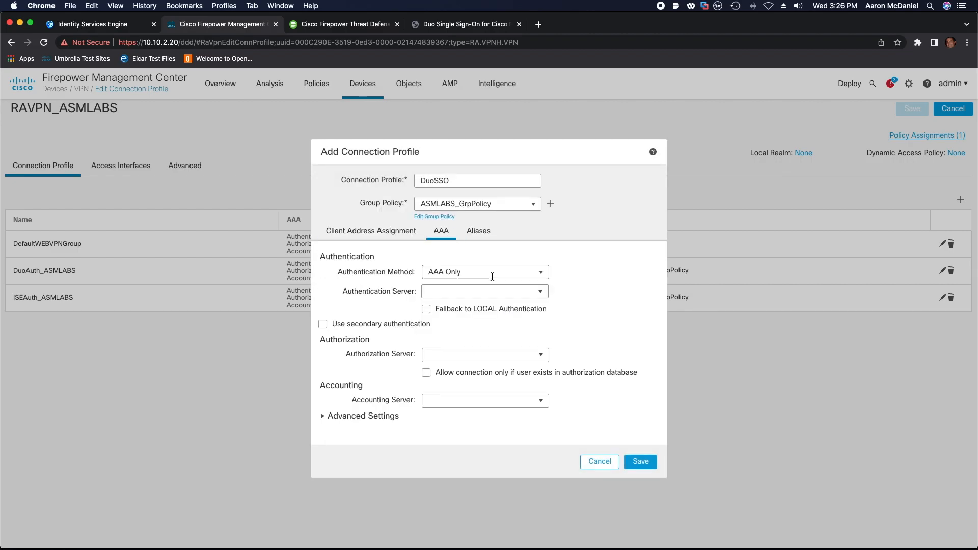
{"action": "left_click", "coordinate": [541, 273]}
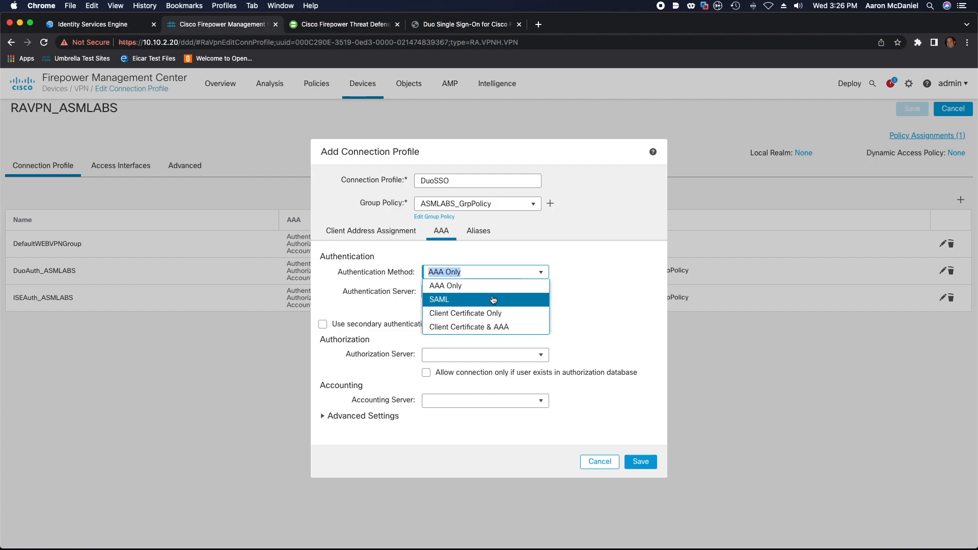
{"action": "left_click", "coordinate": [492, 298]}
{"action": "left_click", "coordinate": [493, 297]}
{"action": "left_click", "coordinate": [541, 295]}
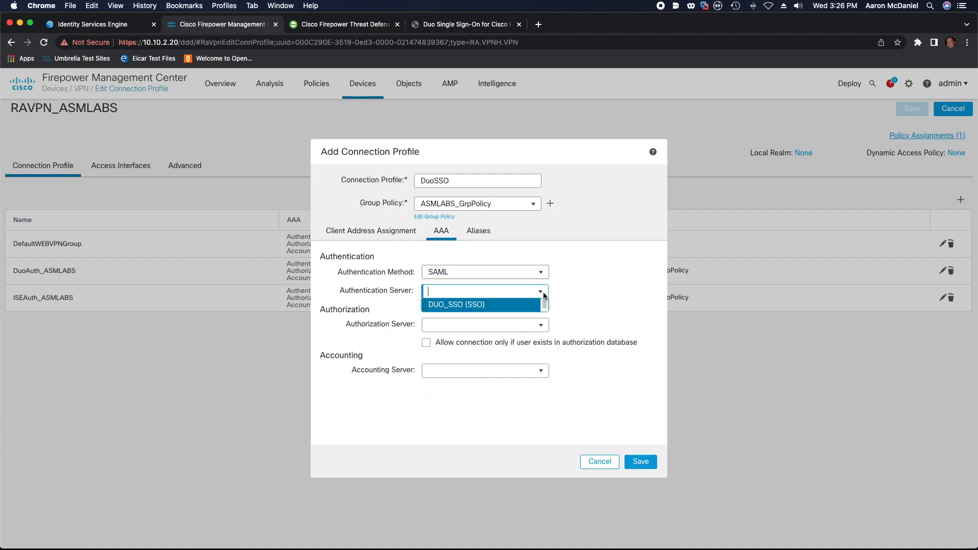
{"action": "left_click", "coordinate": [503, 307]}
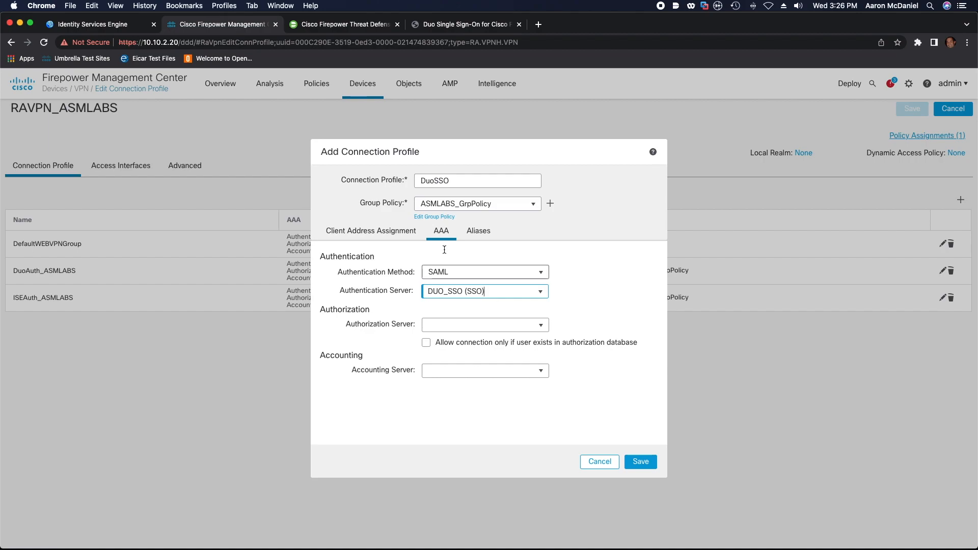
Add an enabled alias name DuoSSO to the connection profile
{"action": "left_click", "coordinate": [476, 235]}
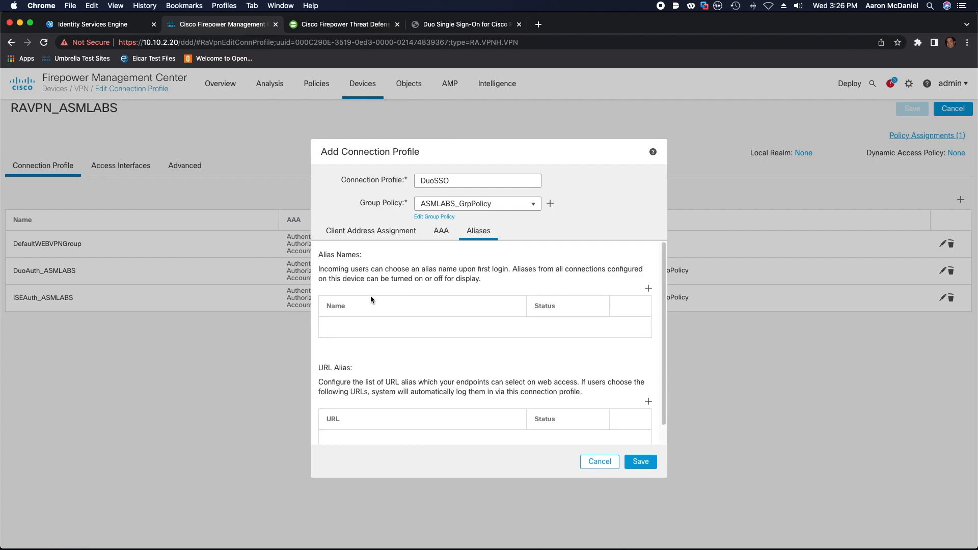
{"action": "left_click", "coordinate": [649, 289]}
{"action": "left_click", "coordinate": [490, 302]}
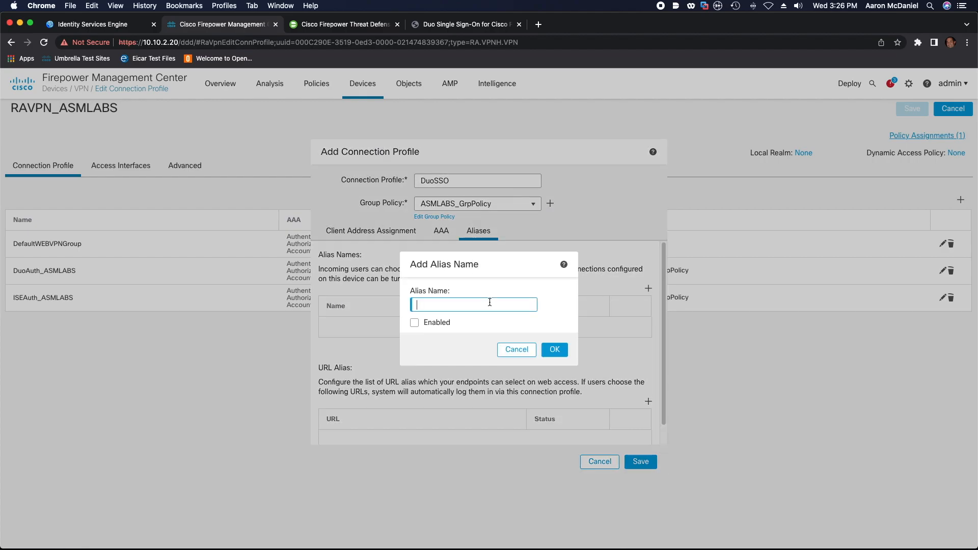
{"action": "type", "text": "DuoSSO"}
{"action": "left_click", "coordinate": [414, 323]}
{"action": "left_click", "coordinate": [554, 349]}
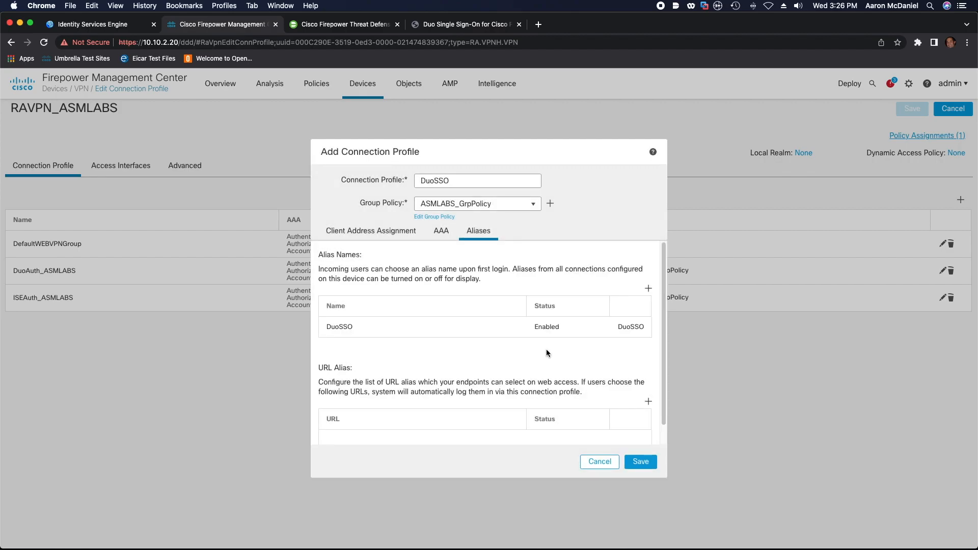
Review the profile's AAA and client address settings, and save both the connection profile and the RAVPN_ASMLABS policy
{"action": "left_click", "coordinate": [440, 236]}
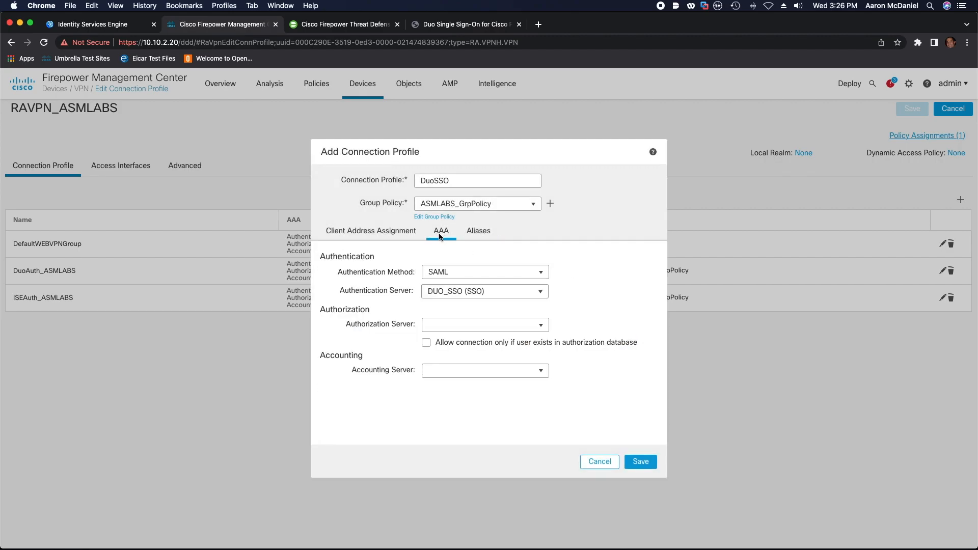
{"action": "left_click", "coordinate": [371, 232]}
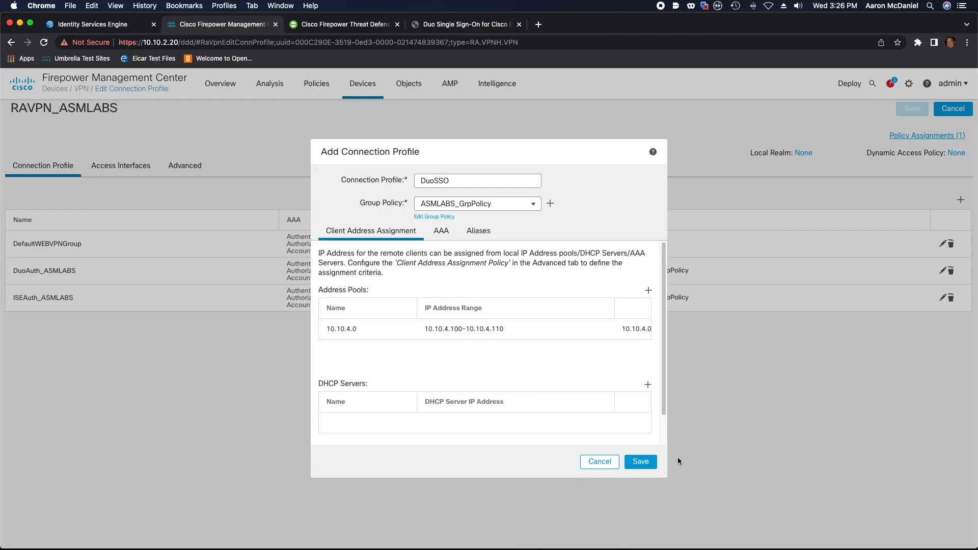
{"action": "left_click", "coordinate": [643, 462]}
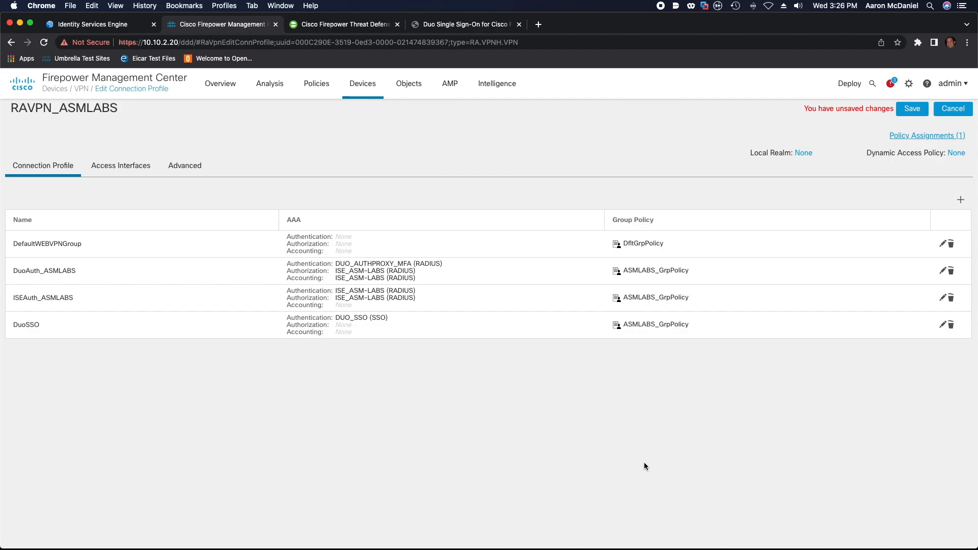
{"action": "left_click", "coordinate": [912, 110]}
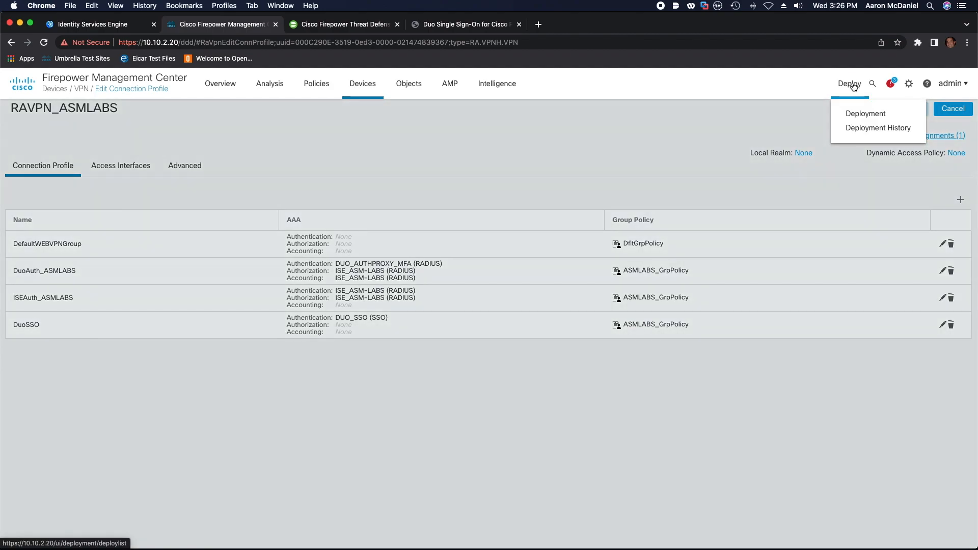
Deploy the pending changes to the FTD2110 device, proceeding past the validation messages
{"action": "left_click", "coordinate": [853, 87]}
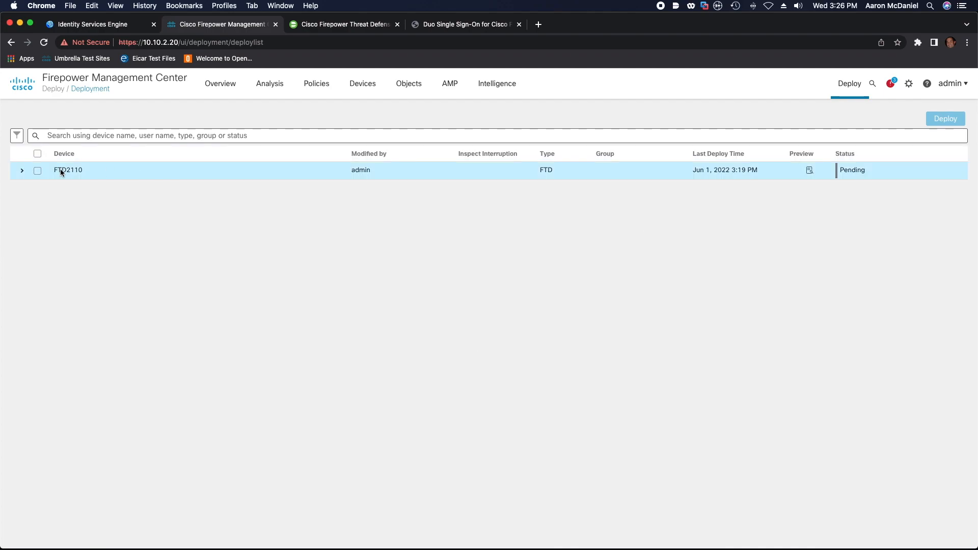
{"action": "left_click", "coordinate": [37, 171]}
{"action": "left_click", "coordinate": [935, 126]}
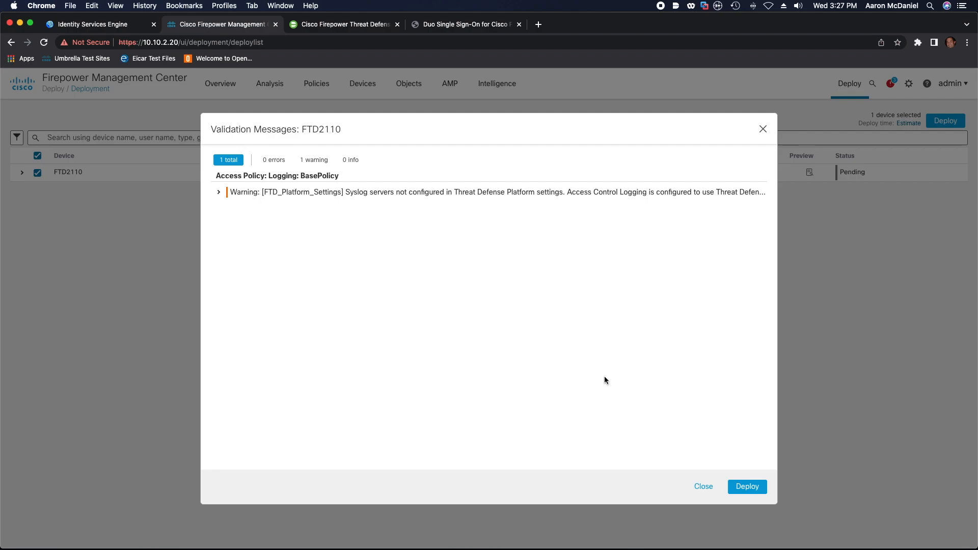
{"action": "left_click", "coordinate": [754, 486]}
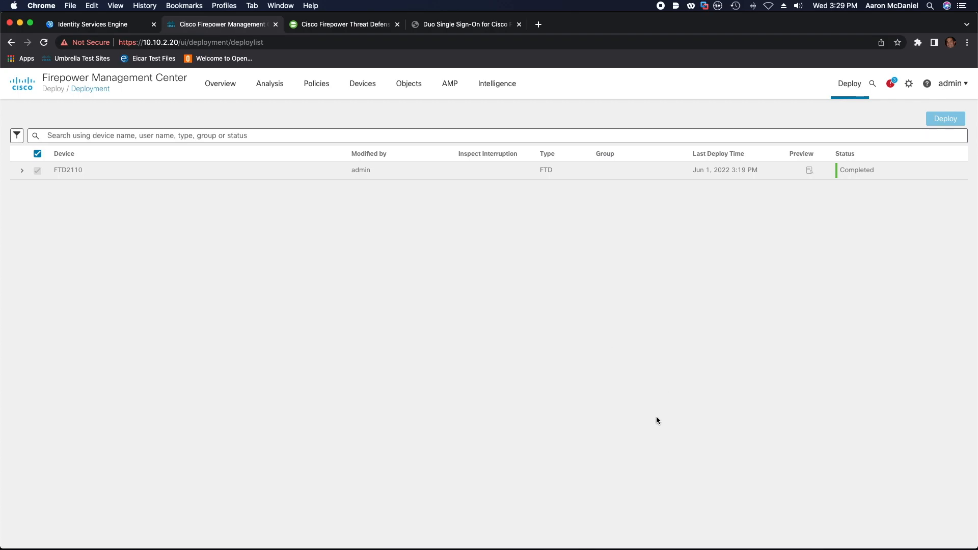
Switch to the Duo Admin Panel and set the application's Cisco Firepower Base URL to vpn.asm-labs.com
{"action": "left_click", "coordinate": [344, 24]}
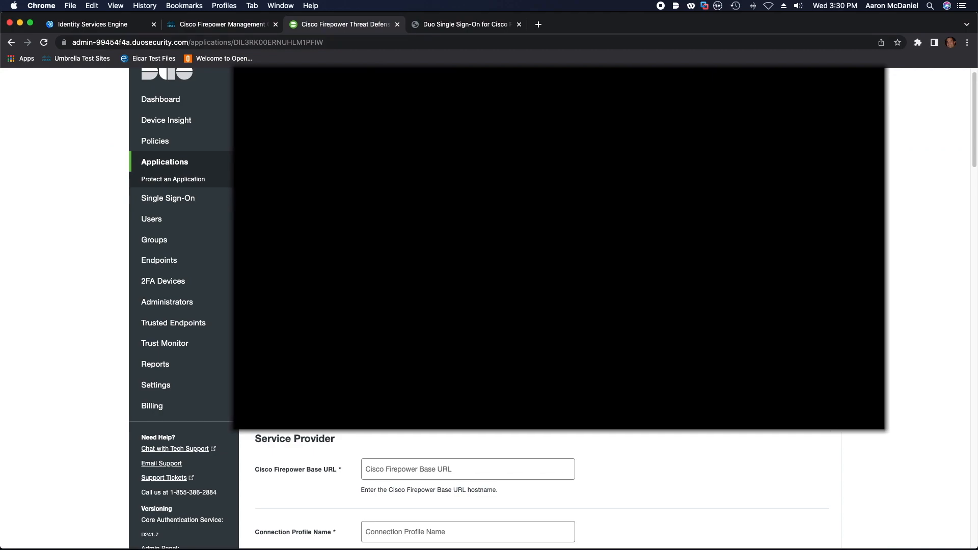
{"action": "scroll", "coordinate": [540, 489], "scroll_direction": "down", "scroll_amount": 3}
{"action": "scroll", "coordinate": [540, 484], "scroll_direction": "down", "scroll_amount": 10}
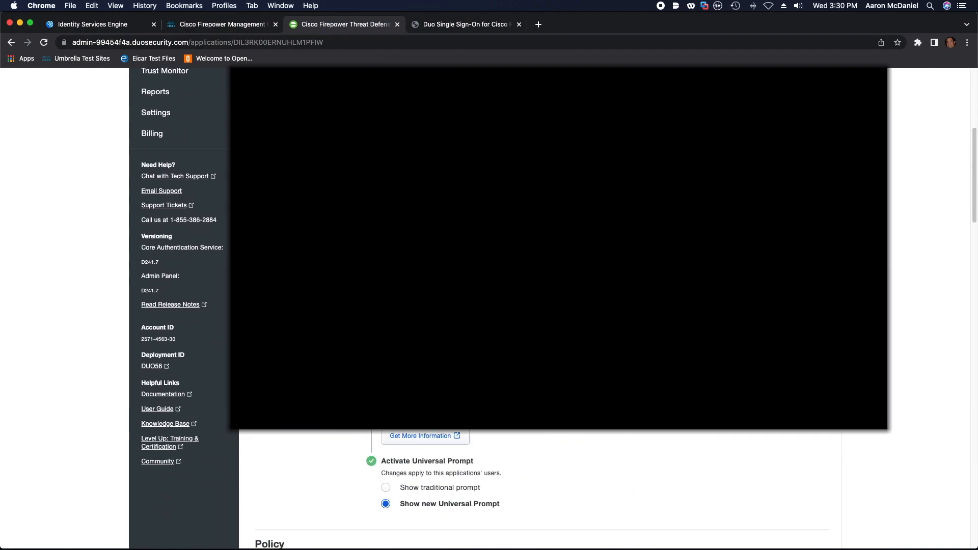
{"action": "scroll", "coordinate": [476, 247], "scroll_direction": "up", "scroll_amount": 1}
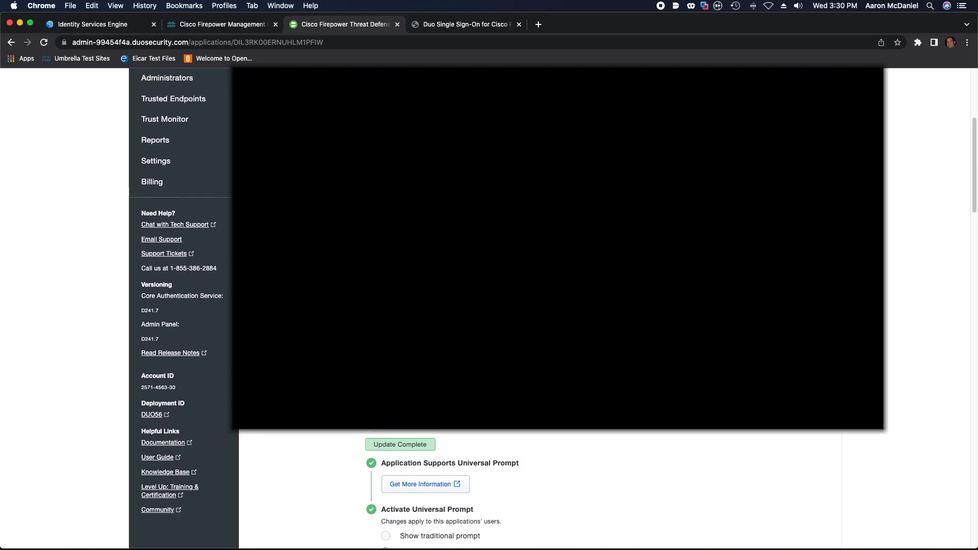
{"action": "left_click", "coordinate": [476, 248]}
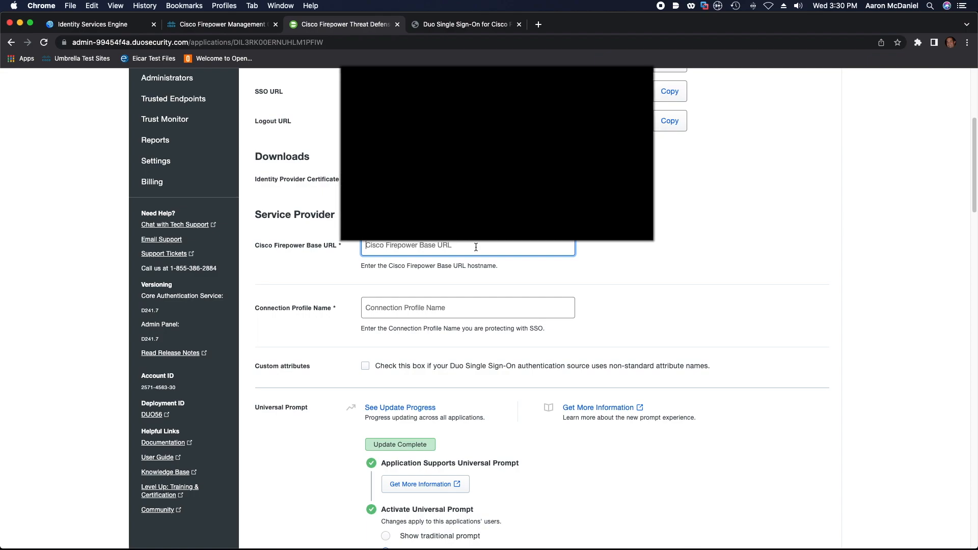
{"action": "type", "text": "vpn"}
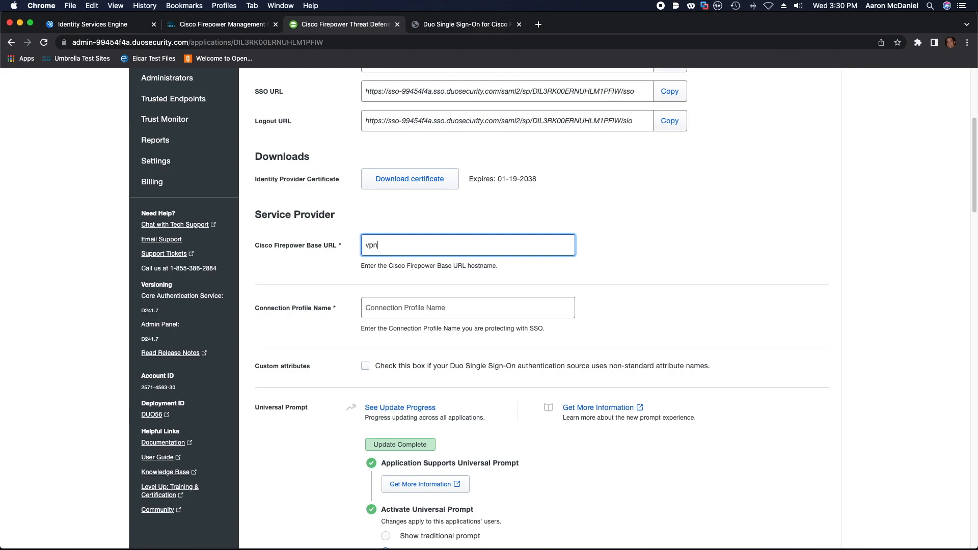
{"action": "type", "text": ".asm-labs.com"}
{"action": "key", "text": "Tab"}
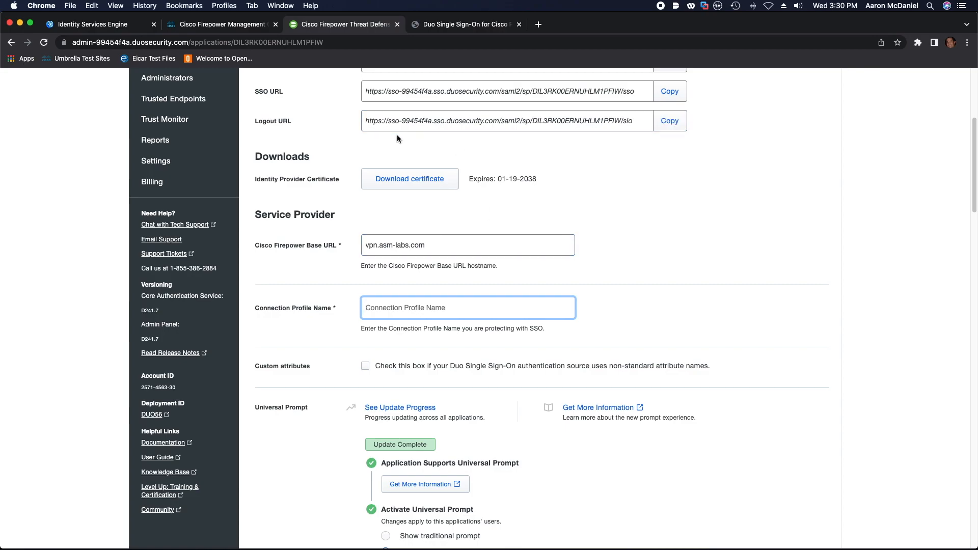
Check the new connection profile's name in the RAVPN_ASMLABS remote access policy, and return to the Duo application settings
{"action": "left_click", "coordinate": [240, 24]}
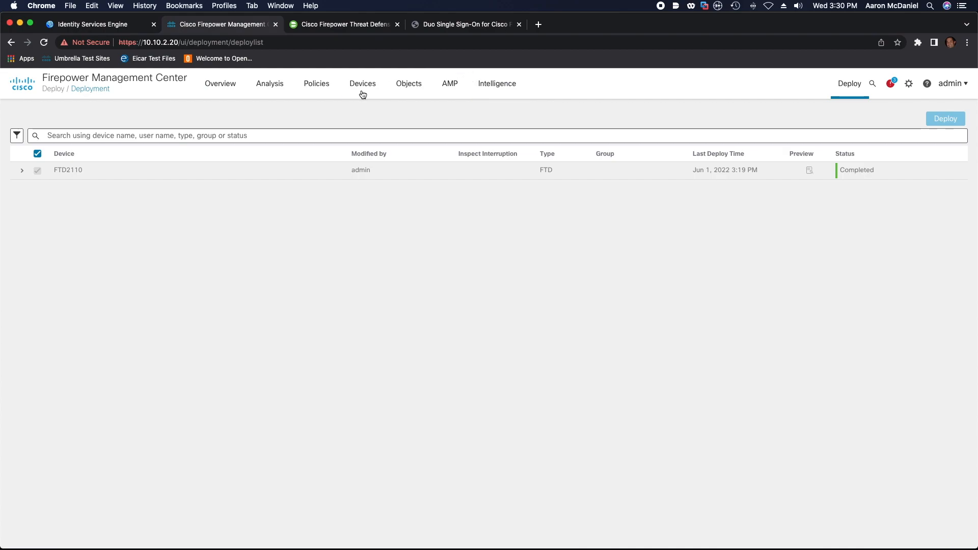
{"action": "mouse_move", "coordinate": [361, 93]}
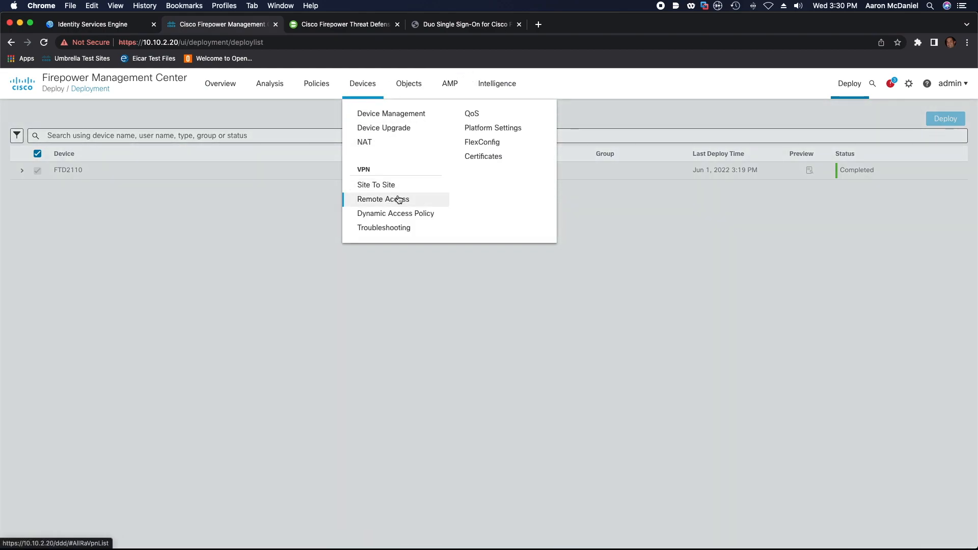
{"action": "left_click", "coordinate": [398, 199]}
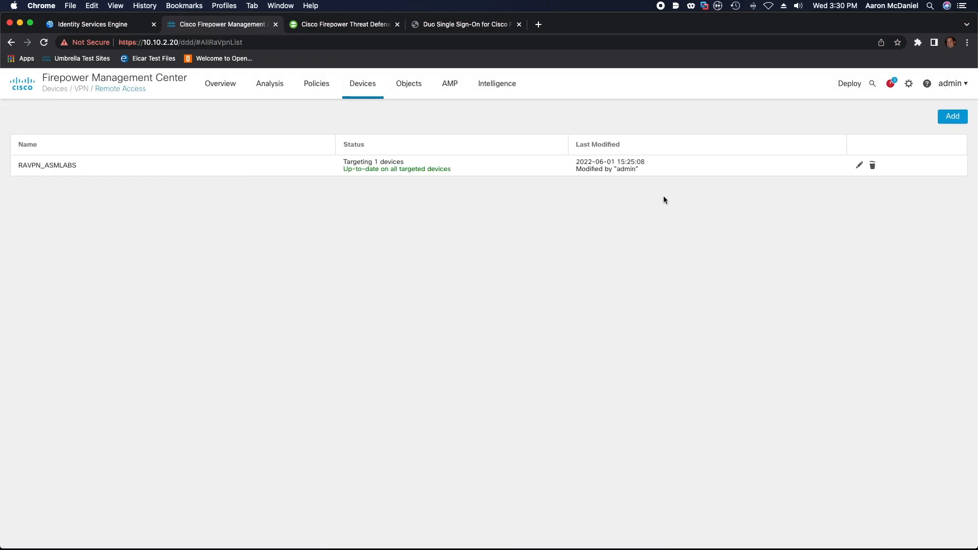
{"action": "left_click", "coordinate": [859, 167]}
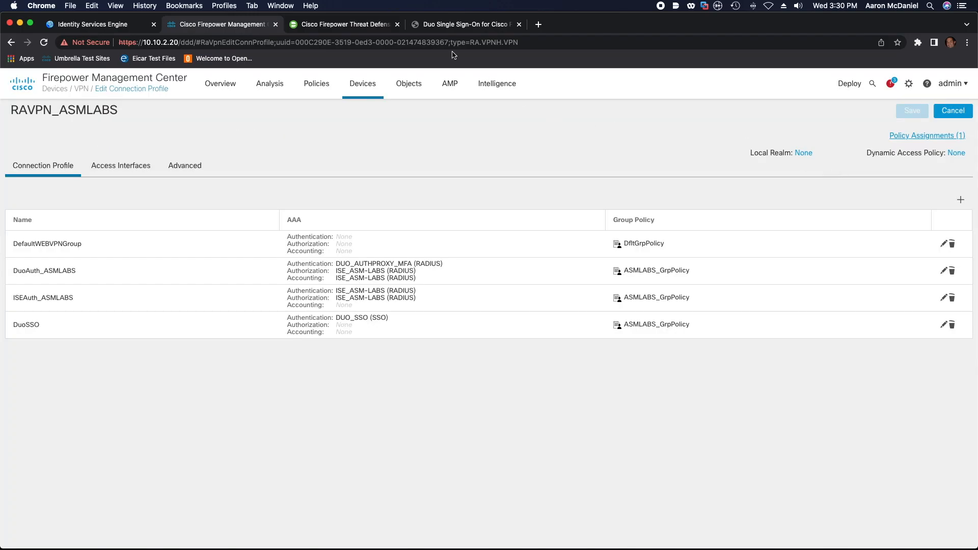
{"action": "left_click", "coordinate": [348, 29]}
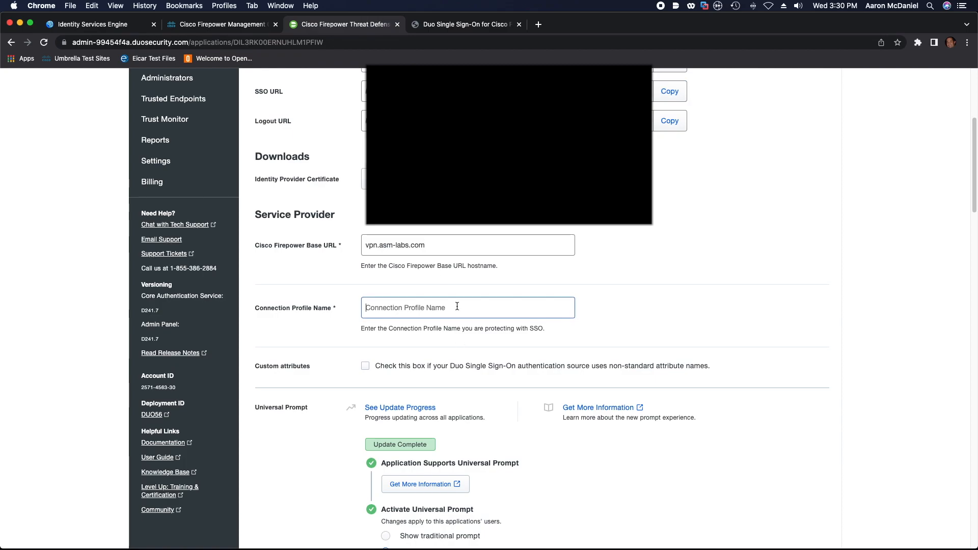
Set the application's Connection Profile Name to DuoSSO and review its Universal Prompt and policy settings
{"action": "type", "text": "DuoSSO"}
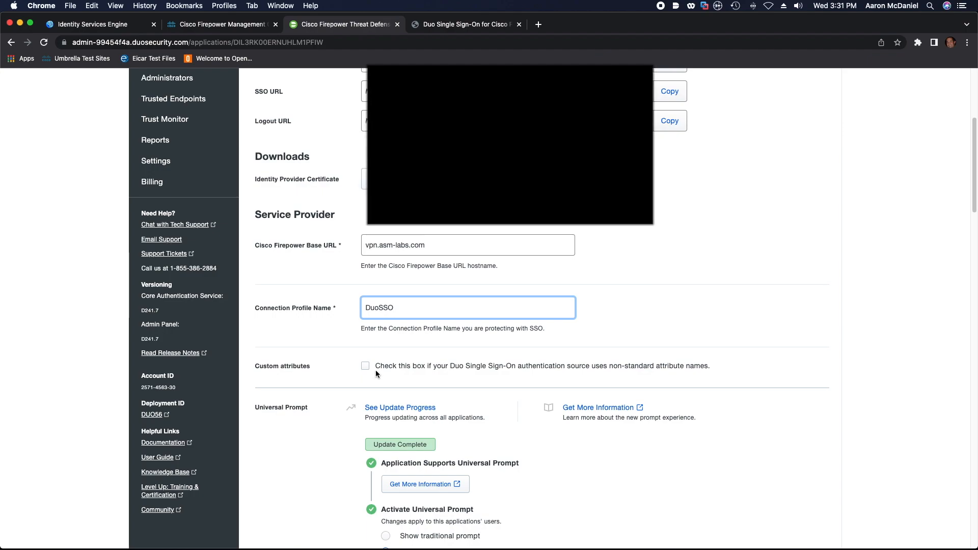
{"action": "scroll", "coordinate": [377, 368], "scroll_direction": "down", "scroll_amount": 5}
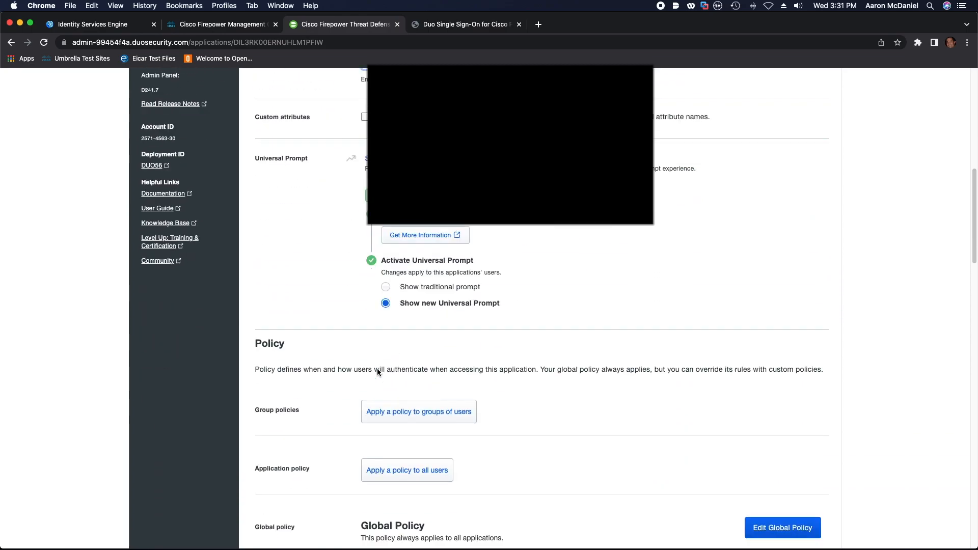
{"action": "scroll", "coordinate": [377, 372], "scroll_direction": "down", "scroll_amount": 4}
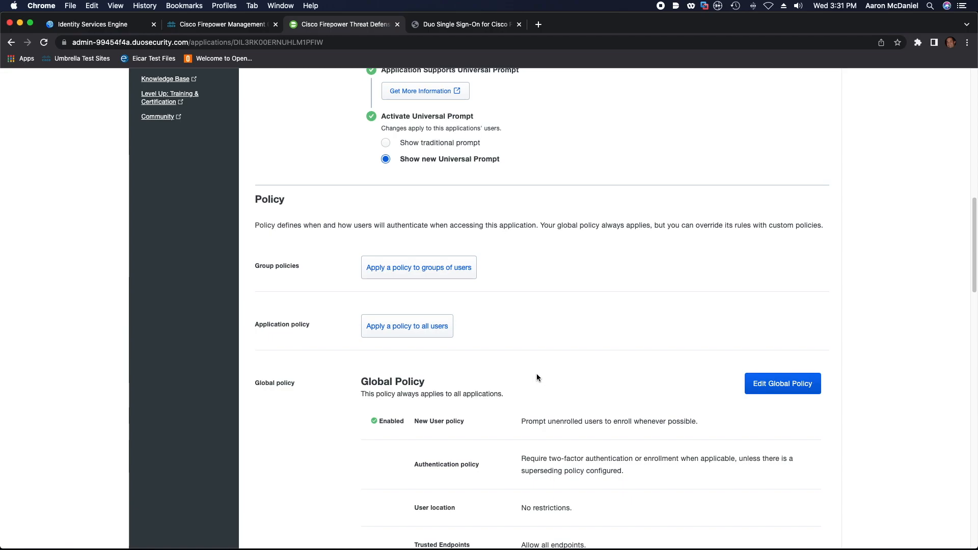
{"action": "scroll", "coordinate": [545, 386], "scroll_direction": "down", "scroll_amount": 2}
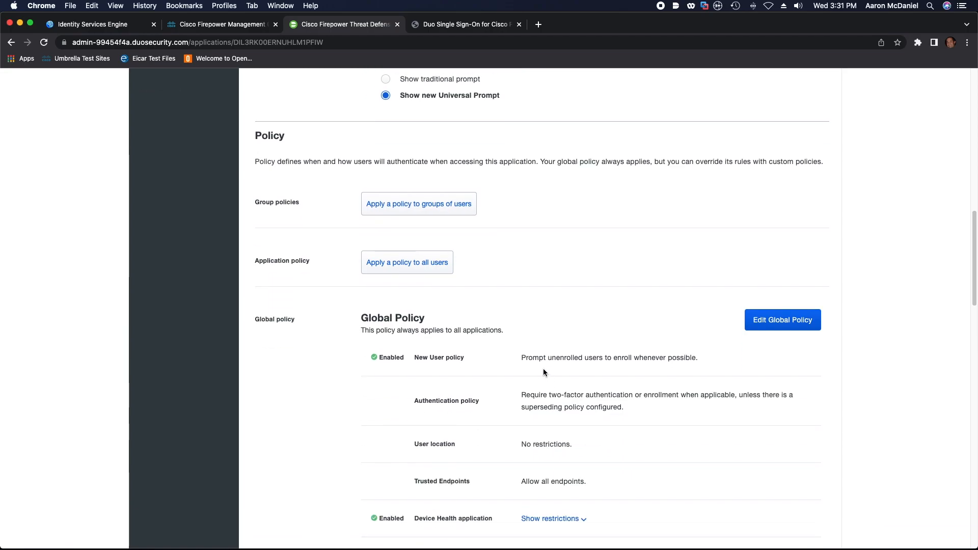
{"action": "scroll", "coordinate": [538, 375], "scroll_direction": "down", "scroll_amount": 2}
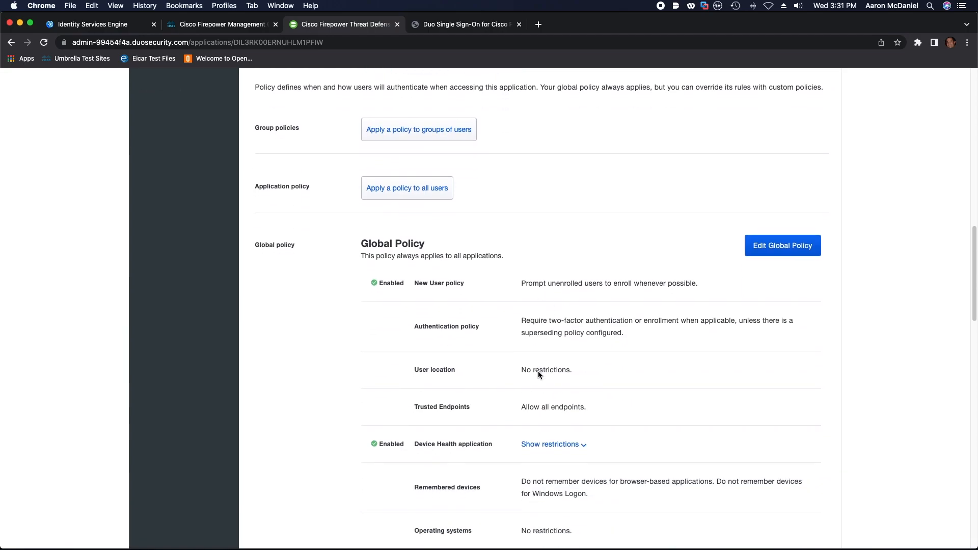
{"action": "scroll", "coordinate": [538, 371], "scroll_direction": "down", "scroll_amount": 4}
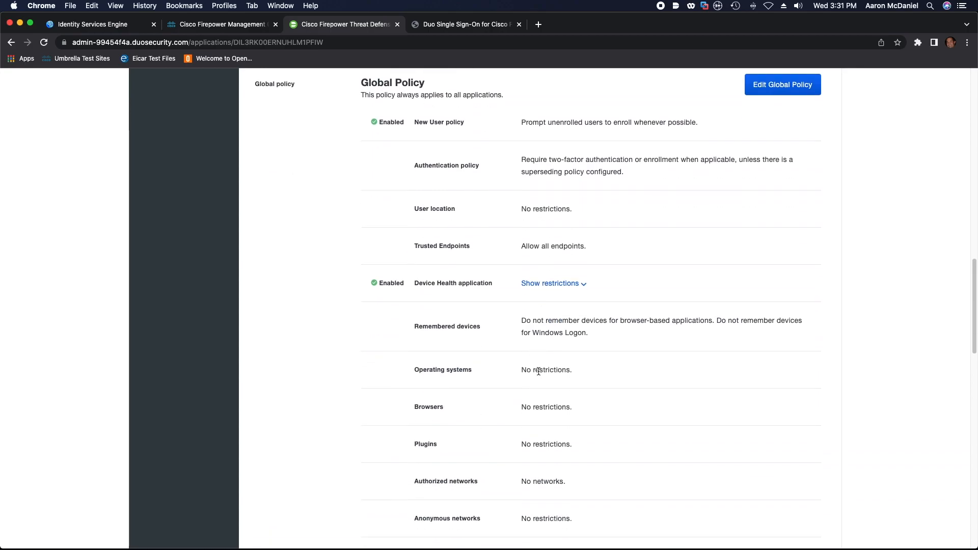
Rename the Duo application as Cisco FTD DuoSSO in its general settings and save the configuration
{"action": "scroll", "coordinate": [539, 371], "scroll_direction": "down", "scroll_amount": 18}
{"action": "left_click", "coordinate": [534, 226]}
{"action": "left_click_drag", "start_coordinate": [551, 226], "coordinate": [338, 224]}
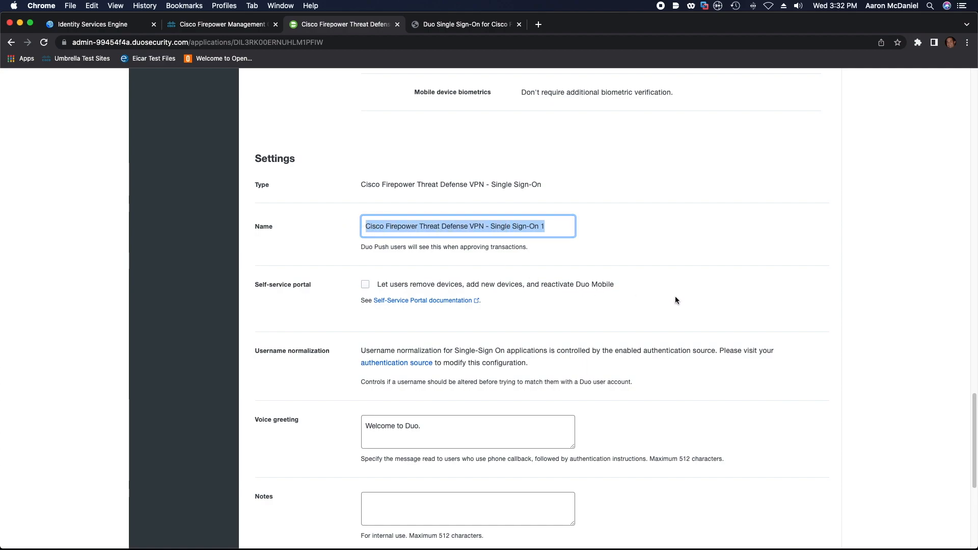
{"action": "type", "text": "Cis"}
{"action": "key", "text": "BackSpace"}
{"action": "type", "text": "isco FTD"}
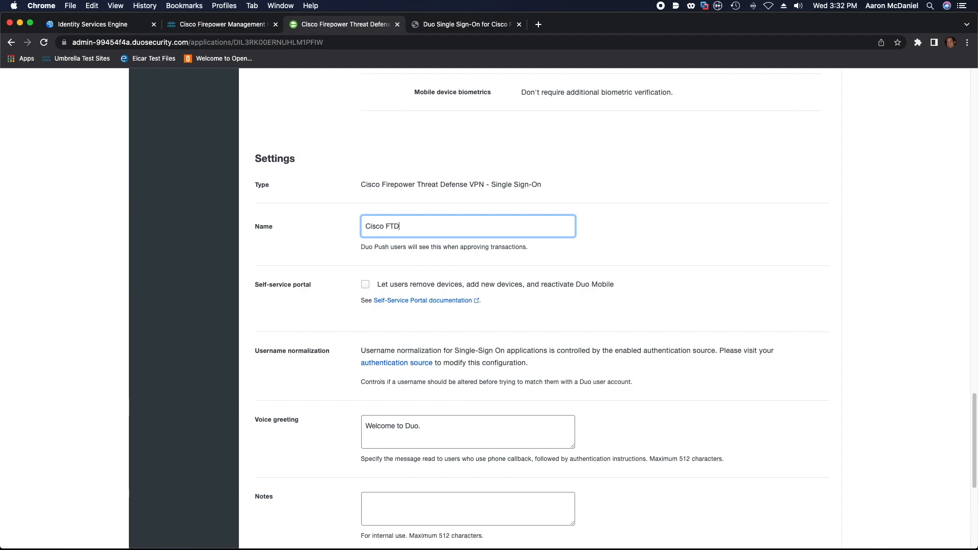
{"action": "type", "text": " DU"}
{"action": "type", "text": "uoSSO"}
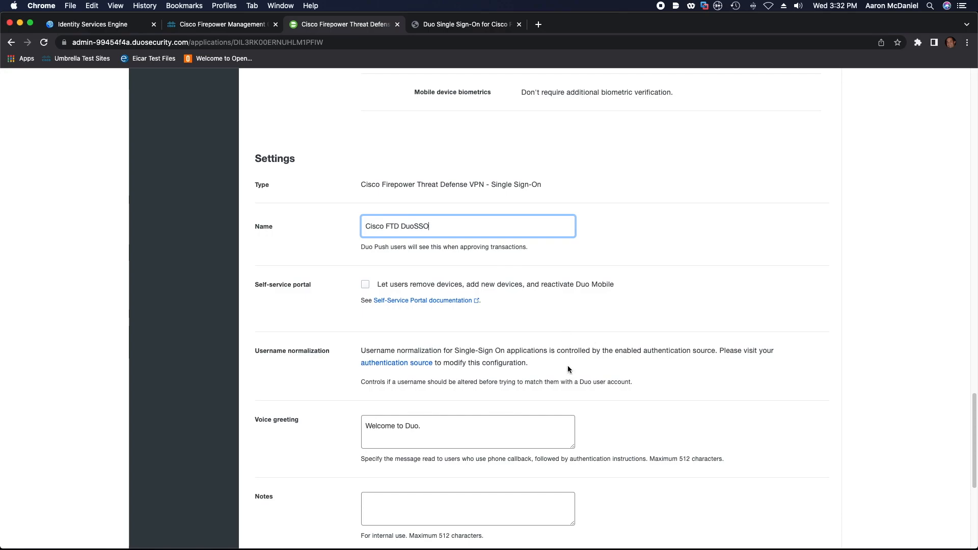
{"action": "scroll", "coordinate": [514, 383], "scroll_direction": "down", "scroll_amount": 5}
{"action": "left_click", "coordinate": [384, 486]}
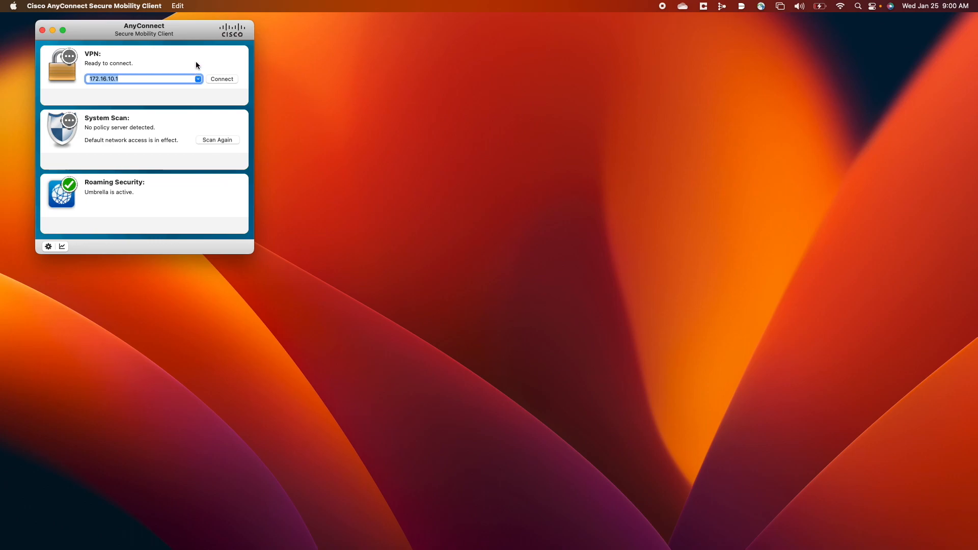
Switch to Cisco AnyConnect and connect to 172.16.10.1 despite the untrusted certificate, using the DuoSSO group
{"action": "left_click", "coordinate": [222, 79]}
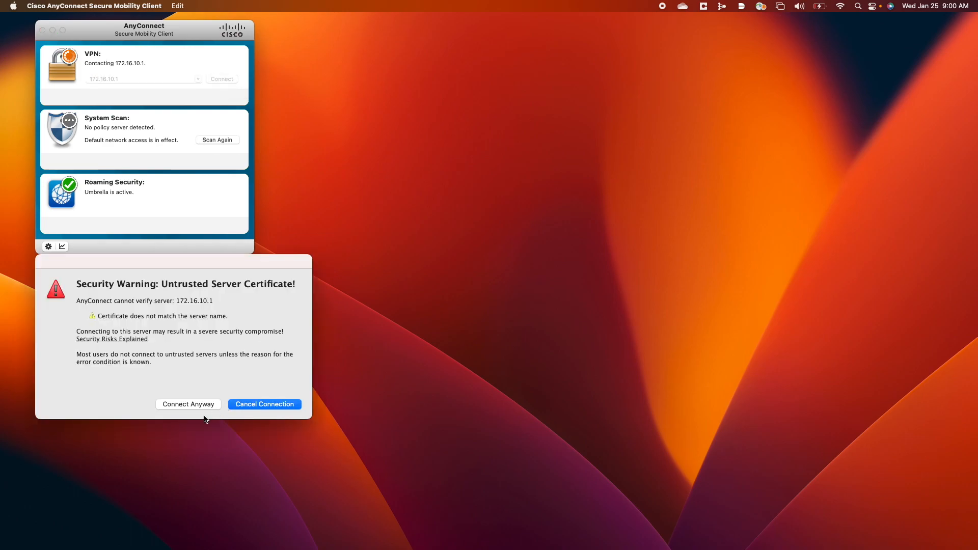
{"action": "left_click", "coordinate": [201, 407]}
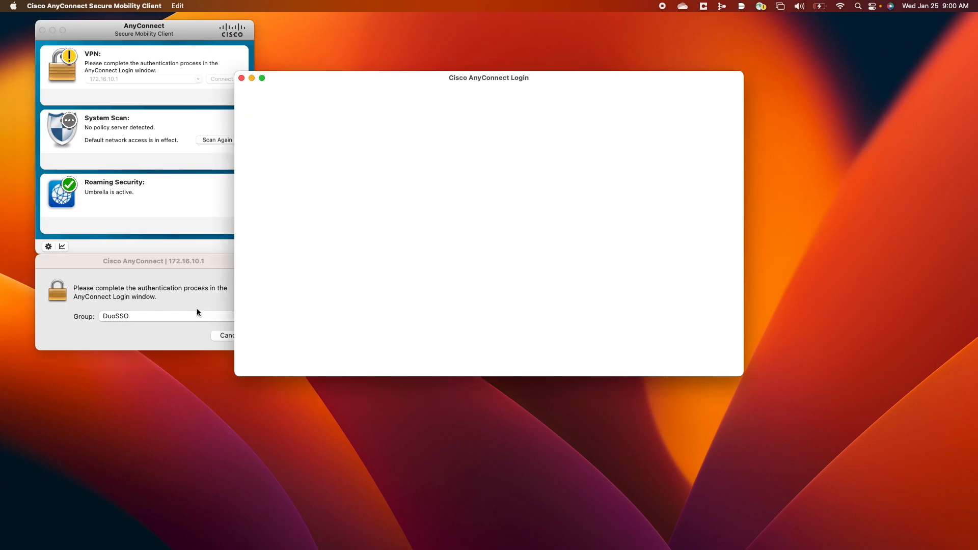
{"action": "left_click", "coordinate": [174, 317]}
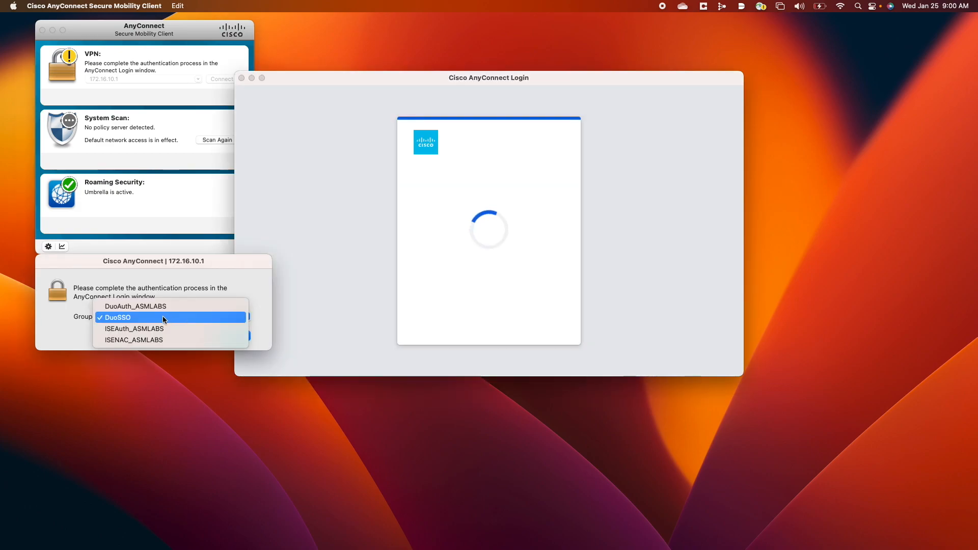
{"action": "left_click", "coordinate": [163, 318]}
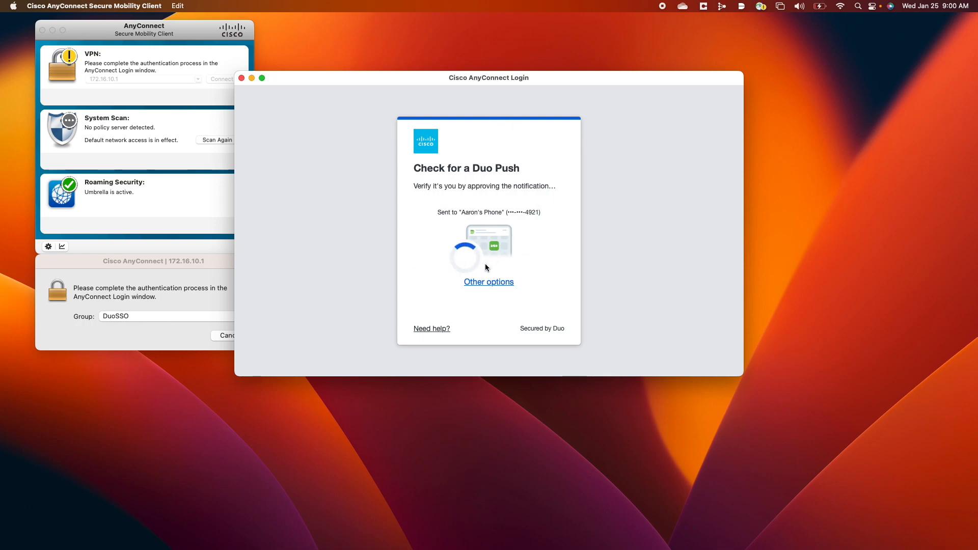
Authenticate with a Duo Push to the phone, chosen from the other login options, and accept the VPN banner
{"action": "left_click", "coordinate": [483, 282]}
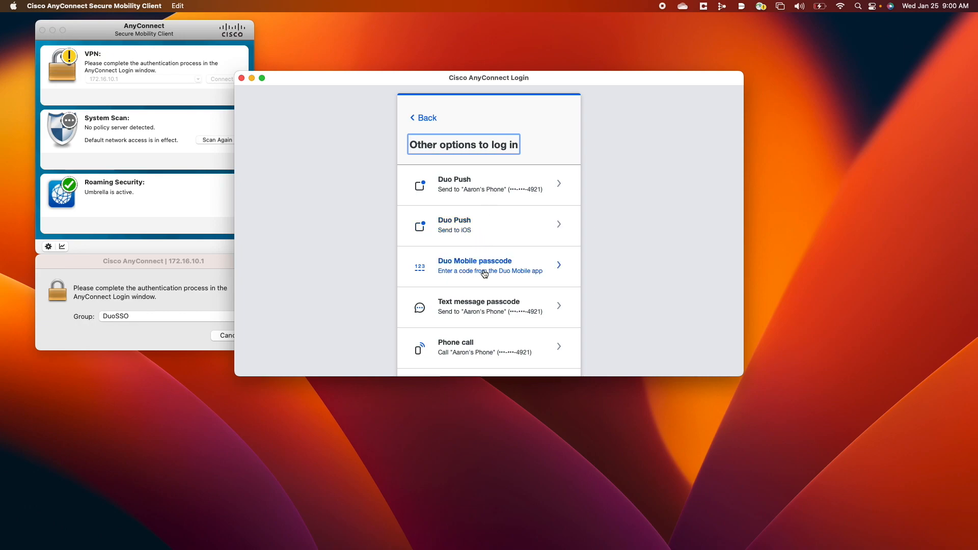
{"action": "scroll", "coordinate": [509, 328], "scroll_direction": "down", "scroll_amount": 1}
{"action": "scroll", "coordinate": [509, 329], "scroll_direction": "down", "scroll_amount": 3}
{"action": "scroll", "coordinate": [510, 329], "scroll_direction": "up", "scroll_amount": 3}
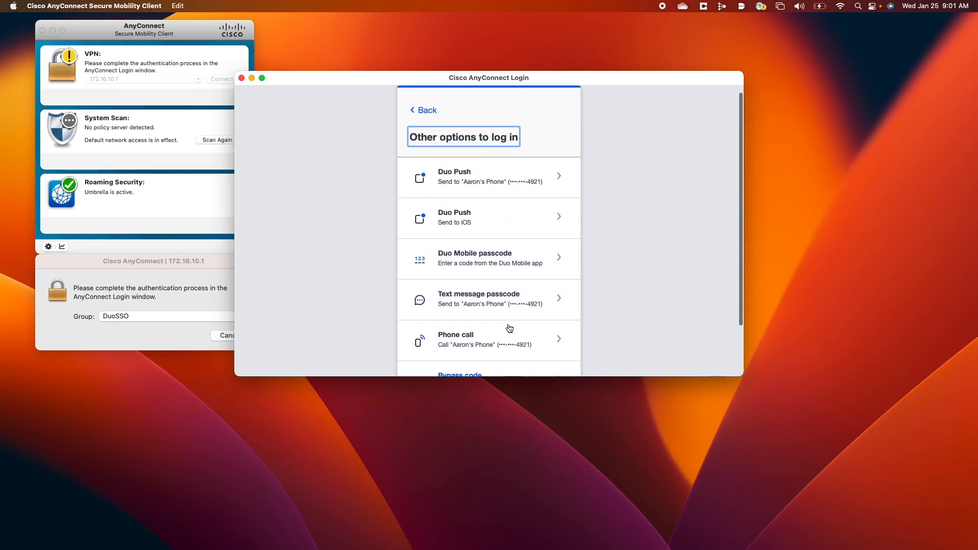
{"action": "left_click", "coordinate": [465, 179]}
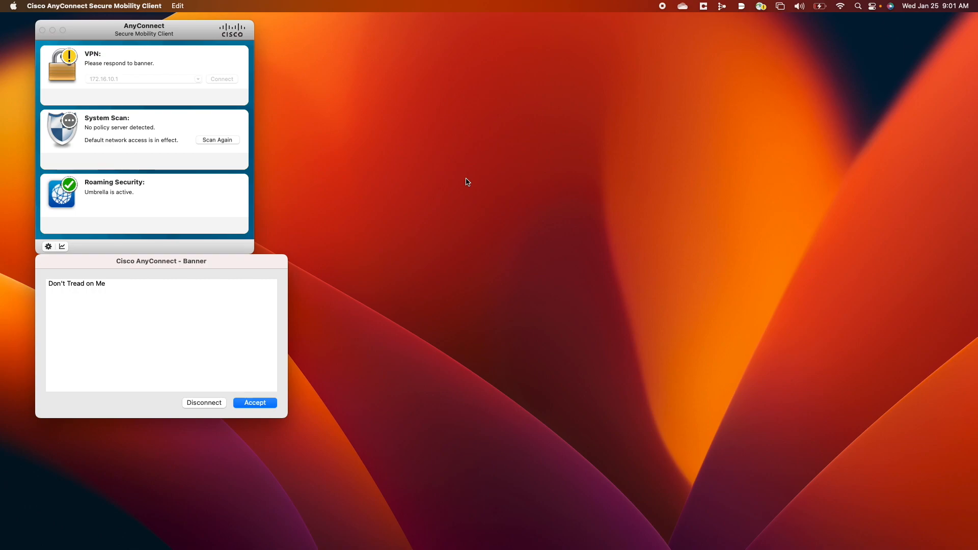
{"action": "left_click", "coordinate": [256, 403]}
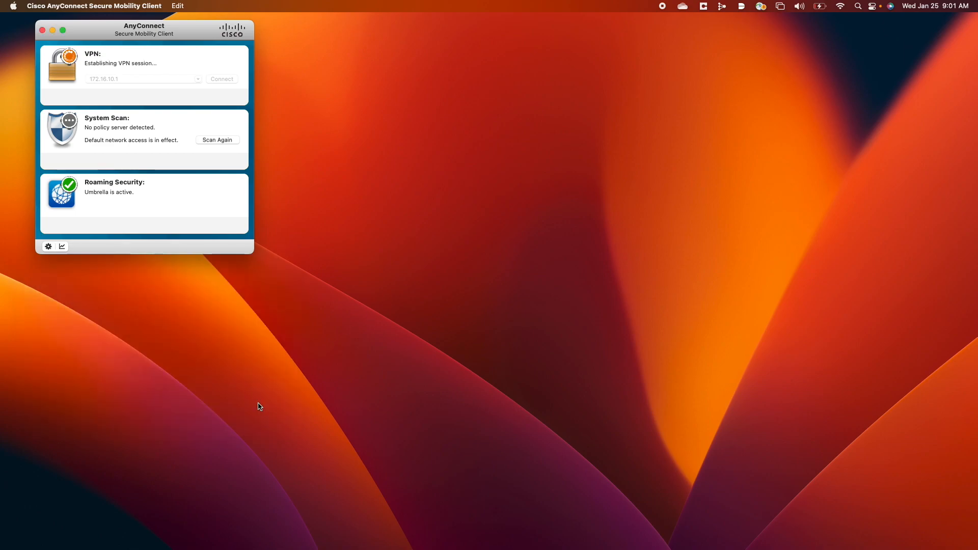